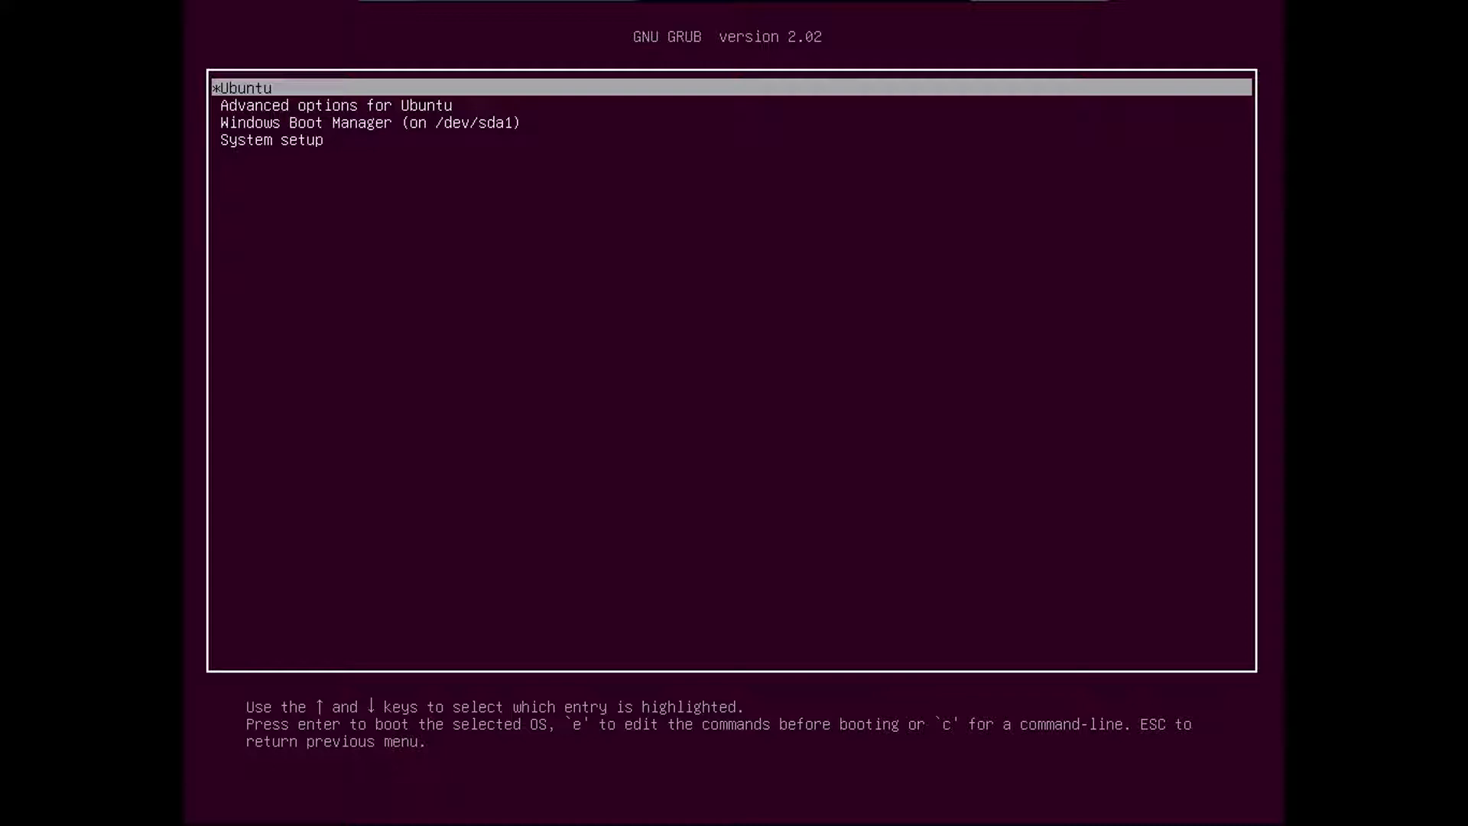
# Choose the Windows Boot Manager entry in the GNU GRUB menu to start Windows.
pyautogui.press('Down')
pyautogui.press('Down')
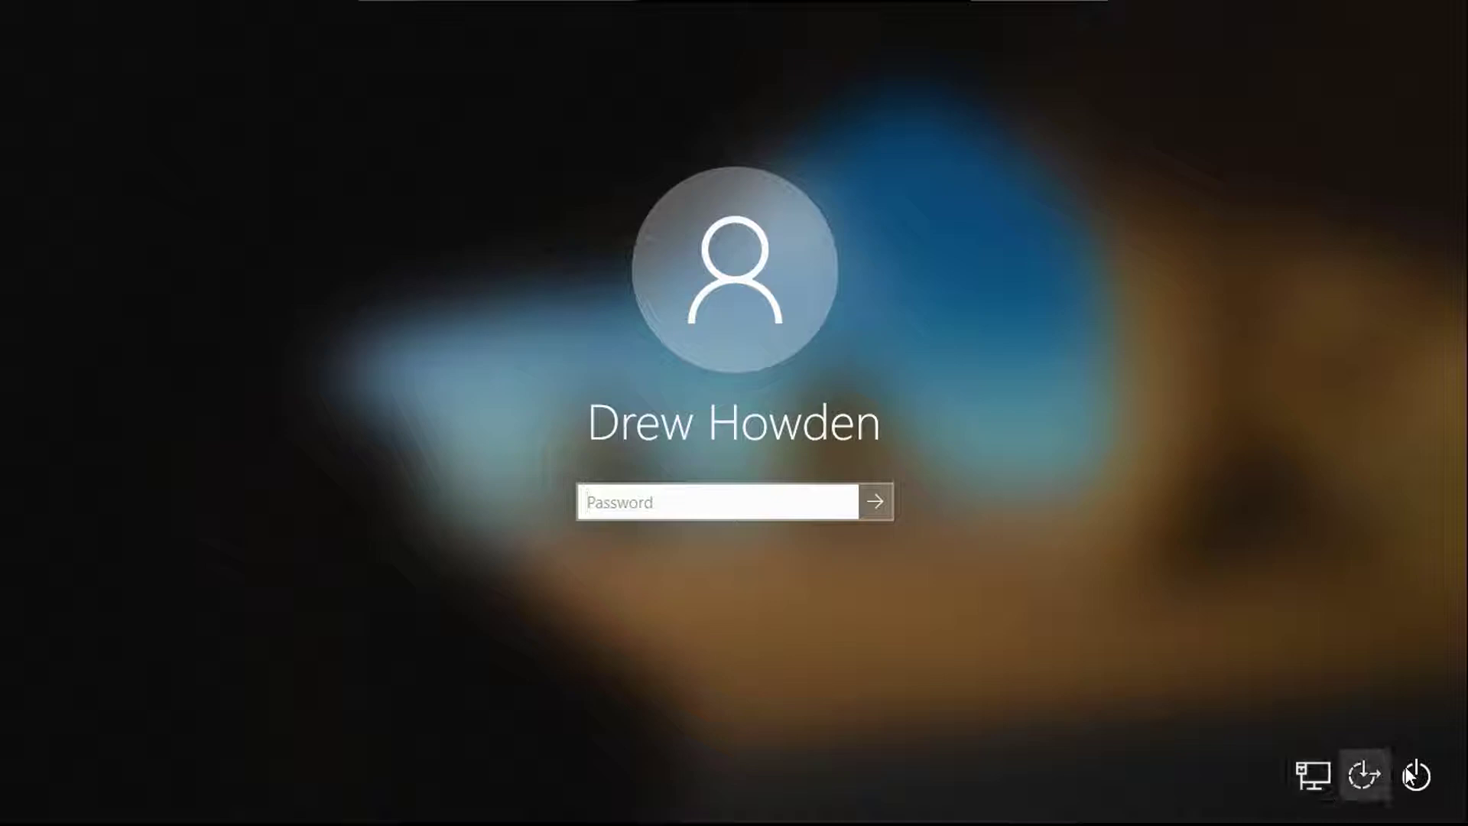
# Restart from the sign-in screen's power menu into the Choose an option recovery screen.
pyautogui.click(1414, 776)
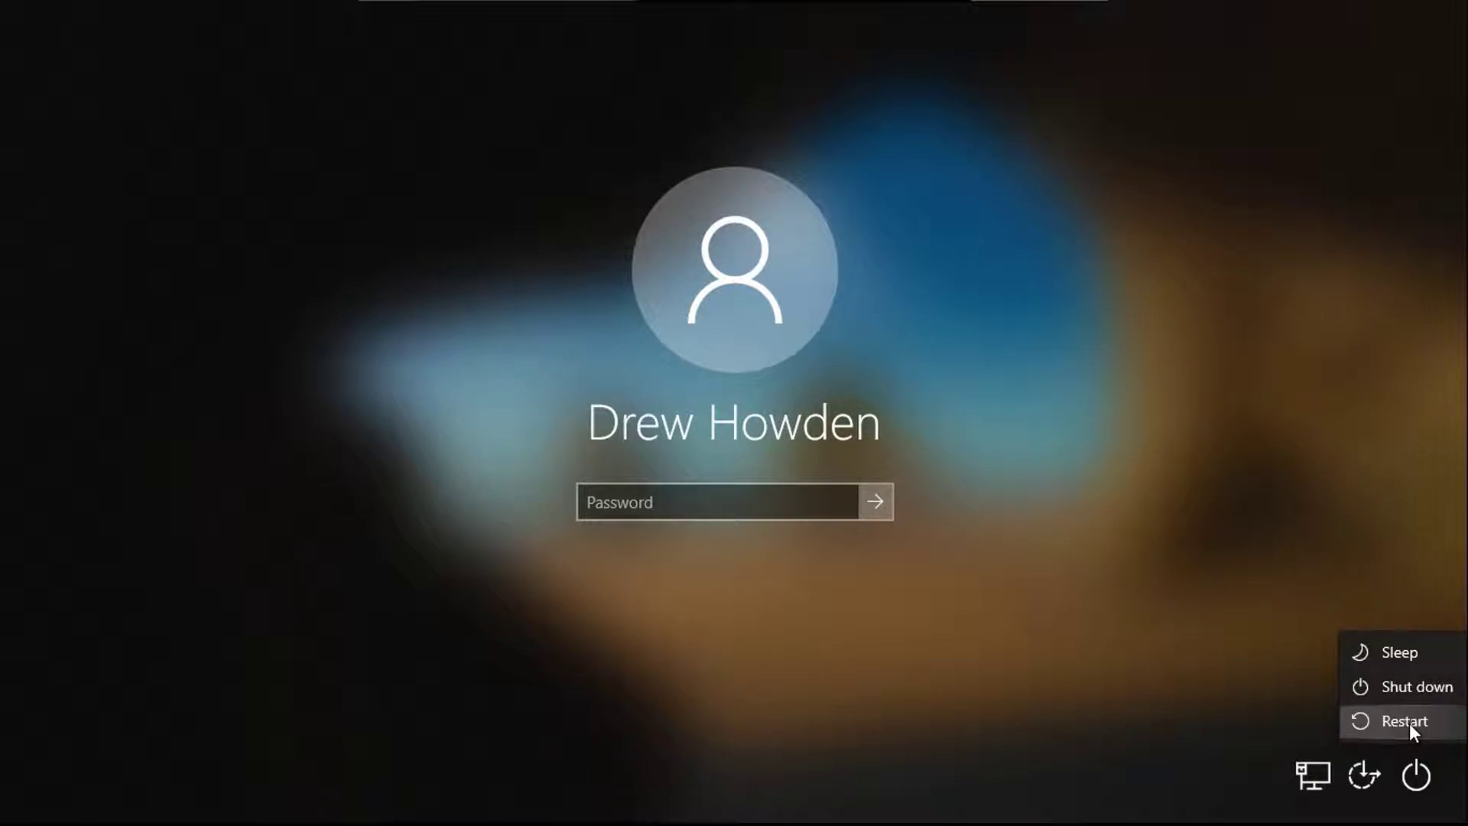
pyautogui.click(1409, 723)
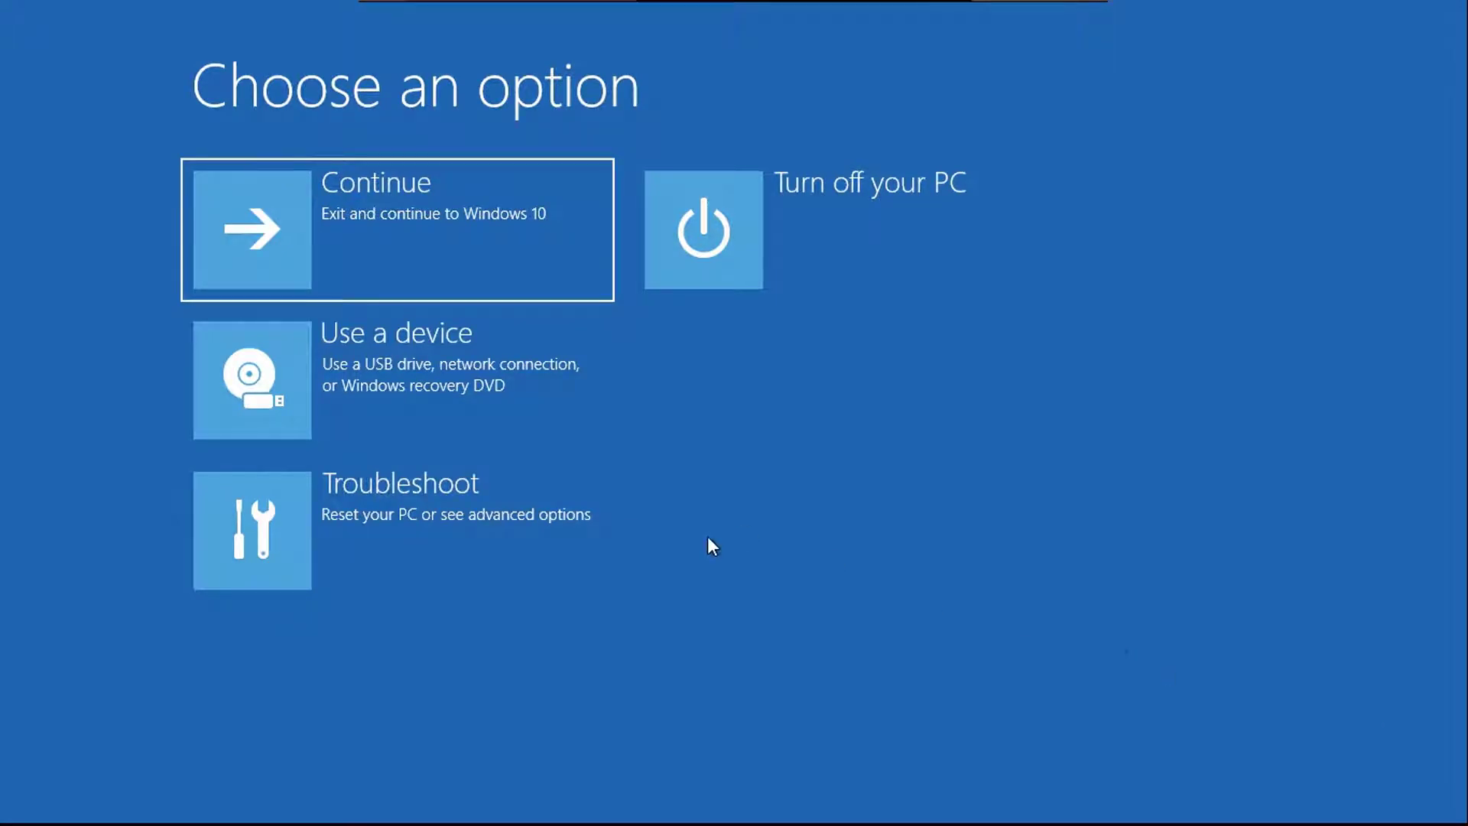
# Open Command Prompt under Troubleshoot > Advanced options, signing in with the account password.
pyautogui.click(517, 524)
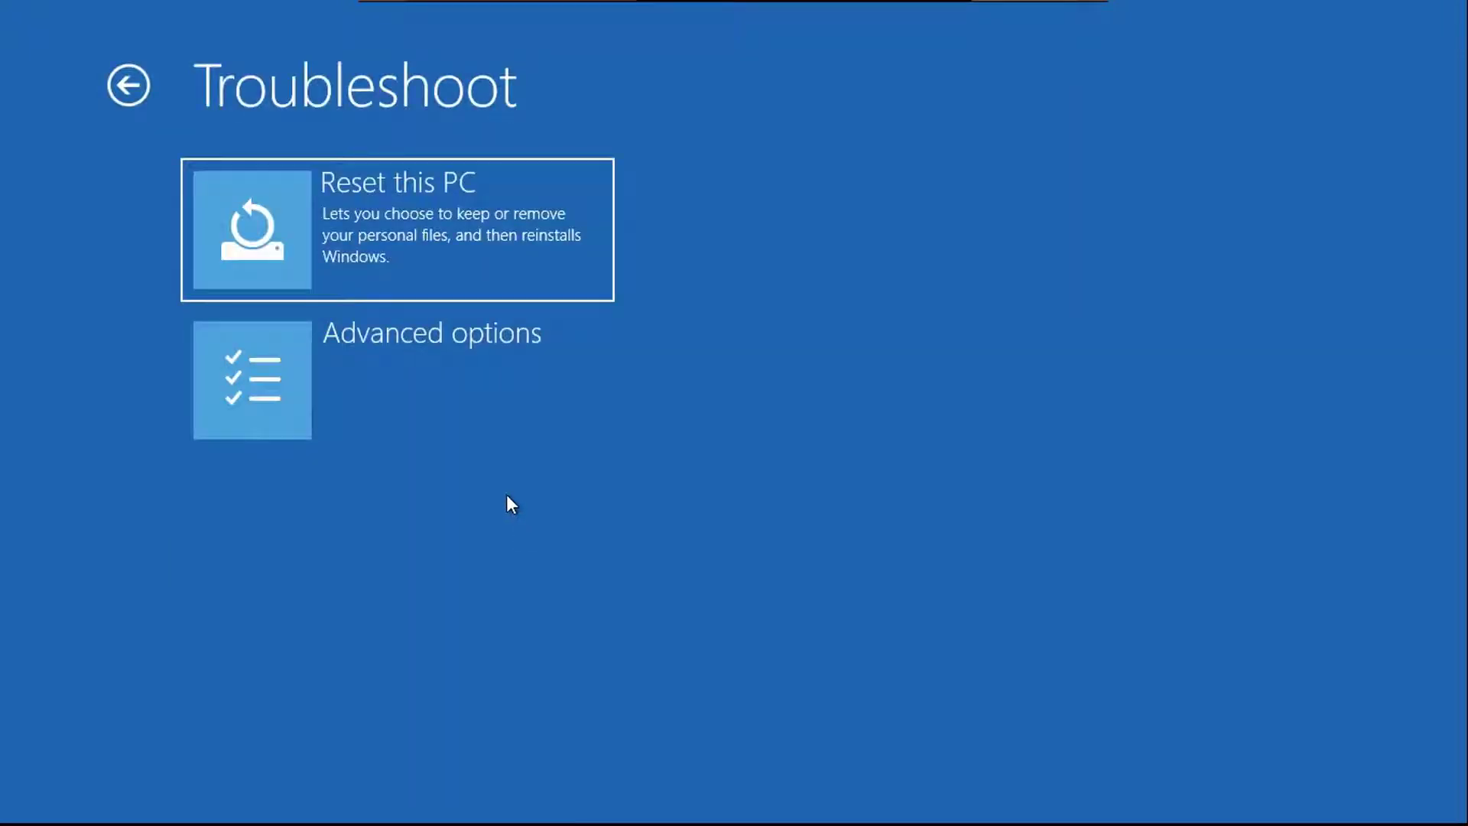
pyautogui.click(383, 341)
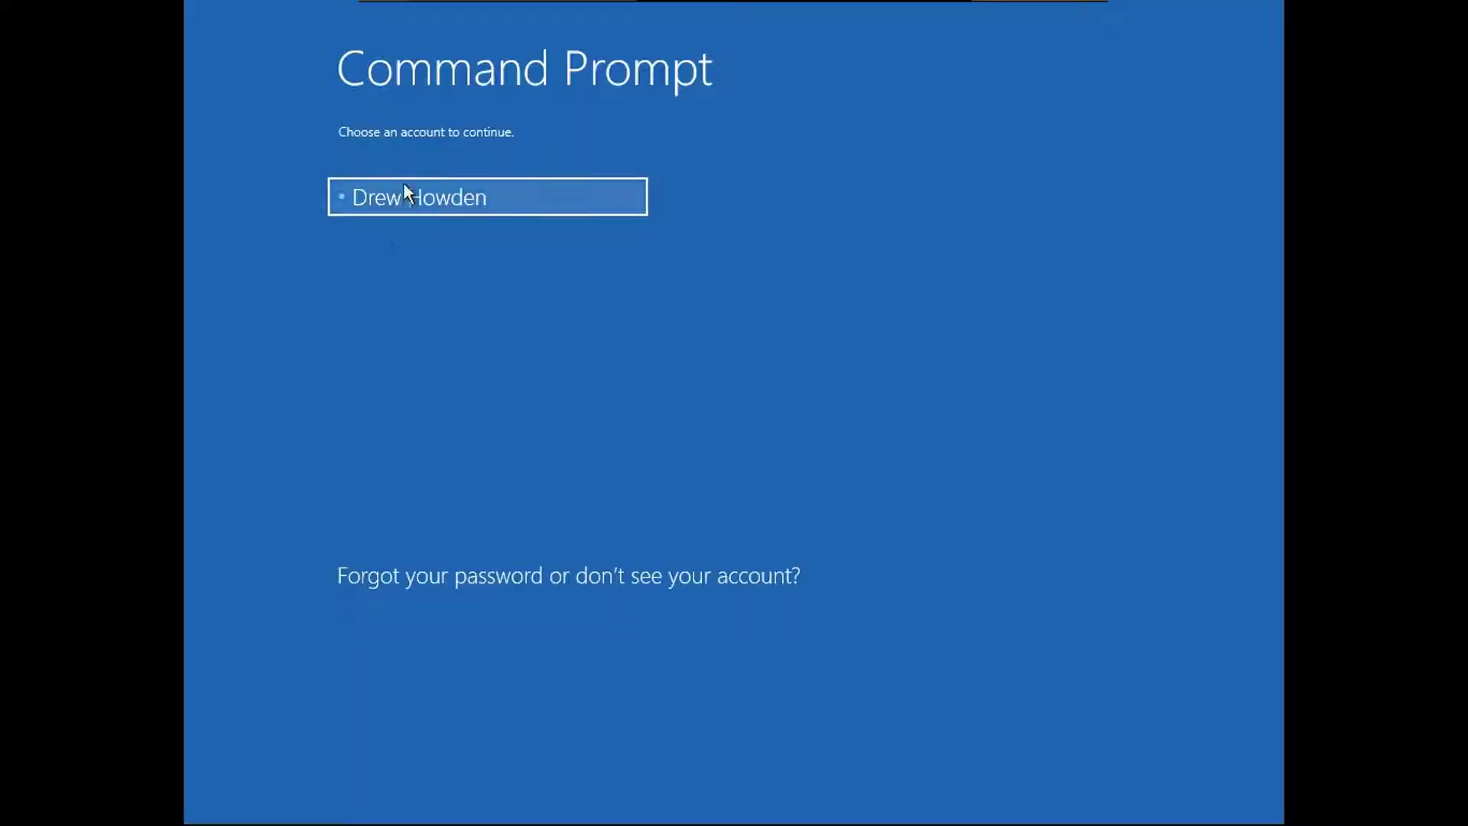
pyautogui.click(405, 189)
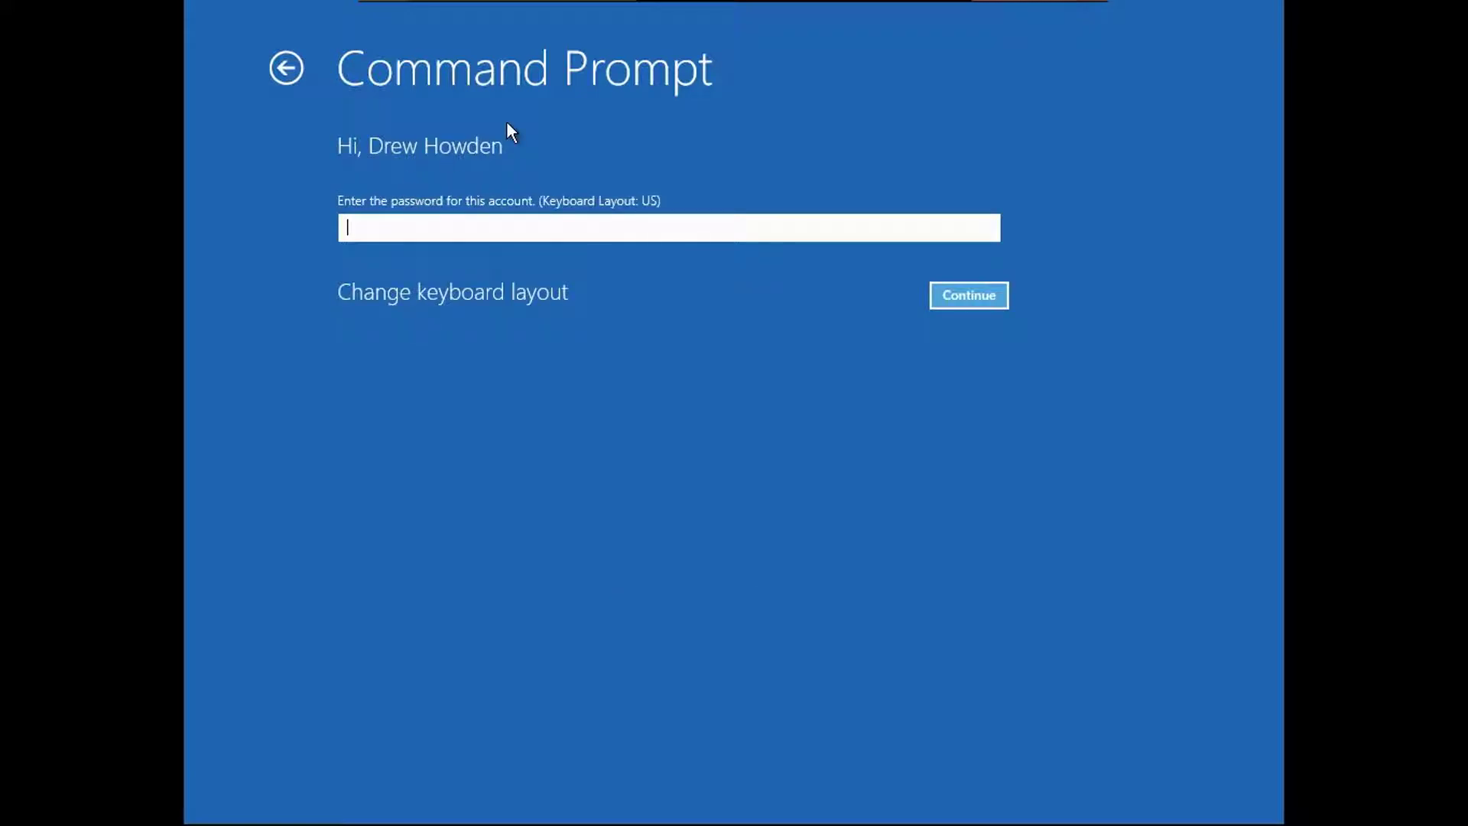
pyautogui.write('••••••••••••')
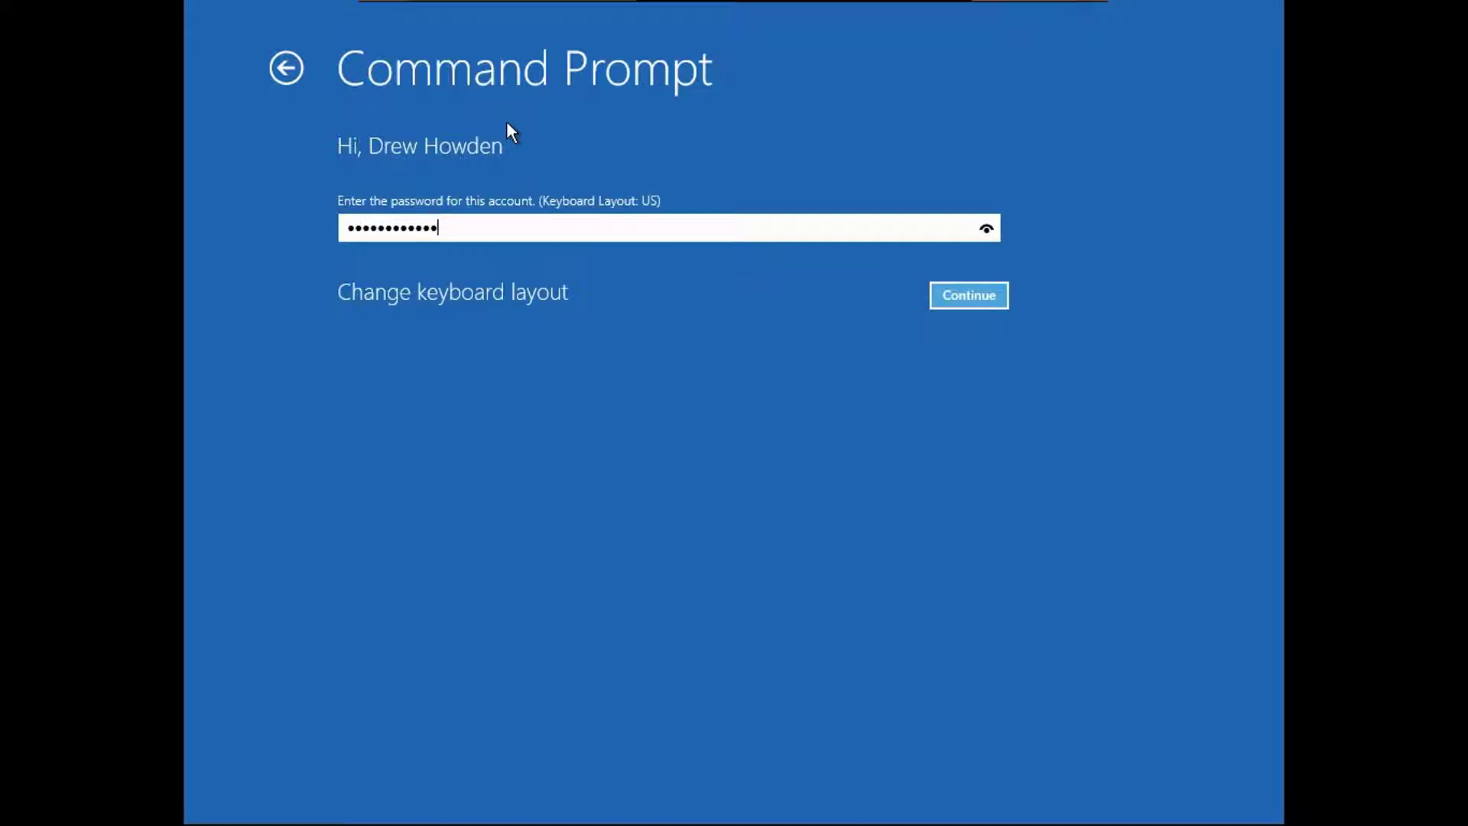
pyautogui.press('Return')
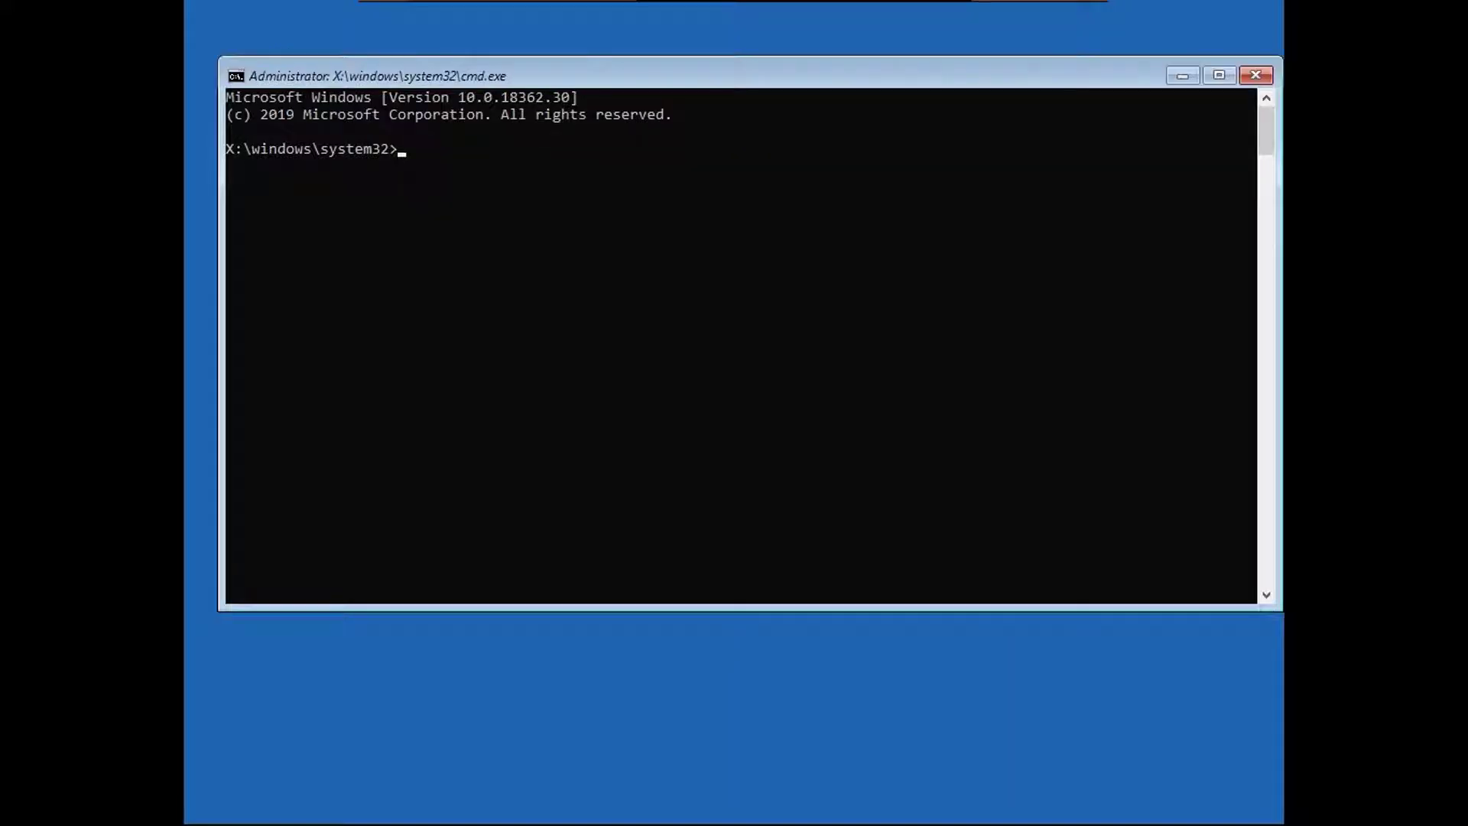
# In a maximized prompt, run bootrec /fixmbr, fixing a typo, then enter bootrec /fixboot.
pyautogui.click(1219, 74)
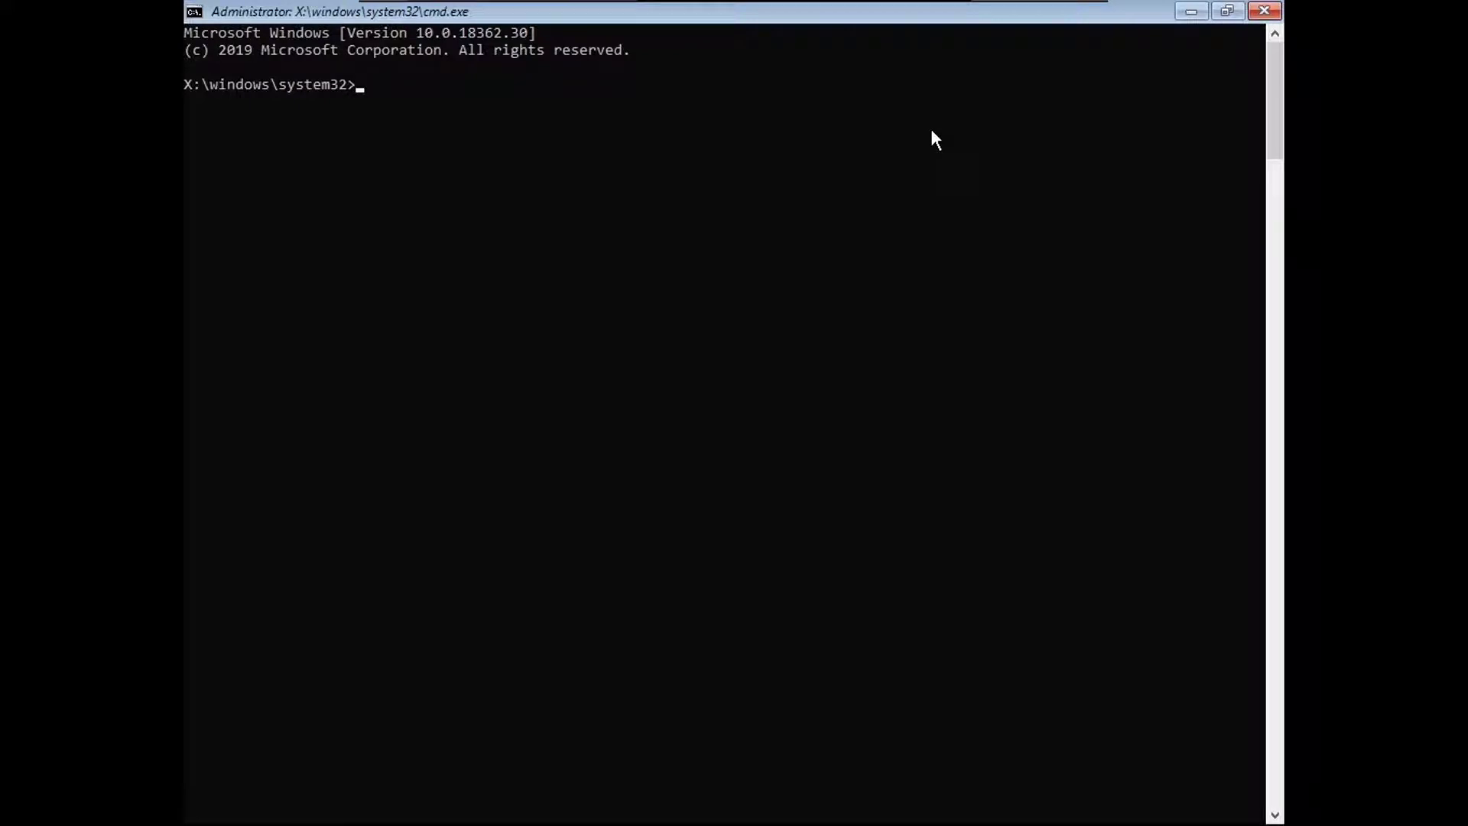
pyautogui.write('bootr')
pyautogui.write('ec')
pyautogui.write(' /fi')
pyautogui.write('xmbe')
pyautogui.press('BackSpace')
pyautogui.write('r')
pyautogui.press('Return')
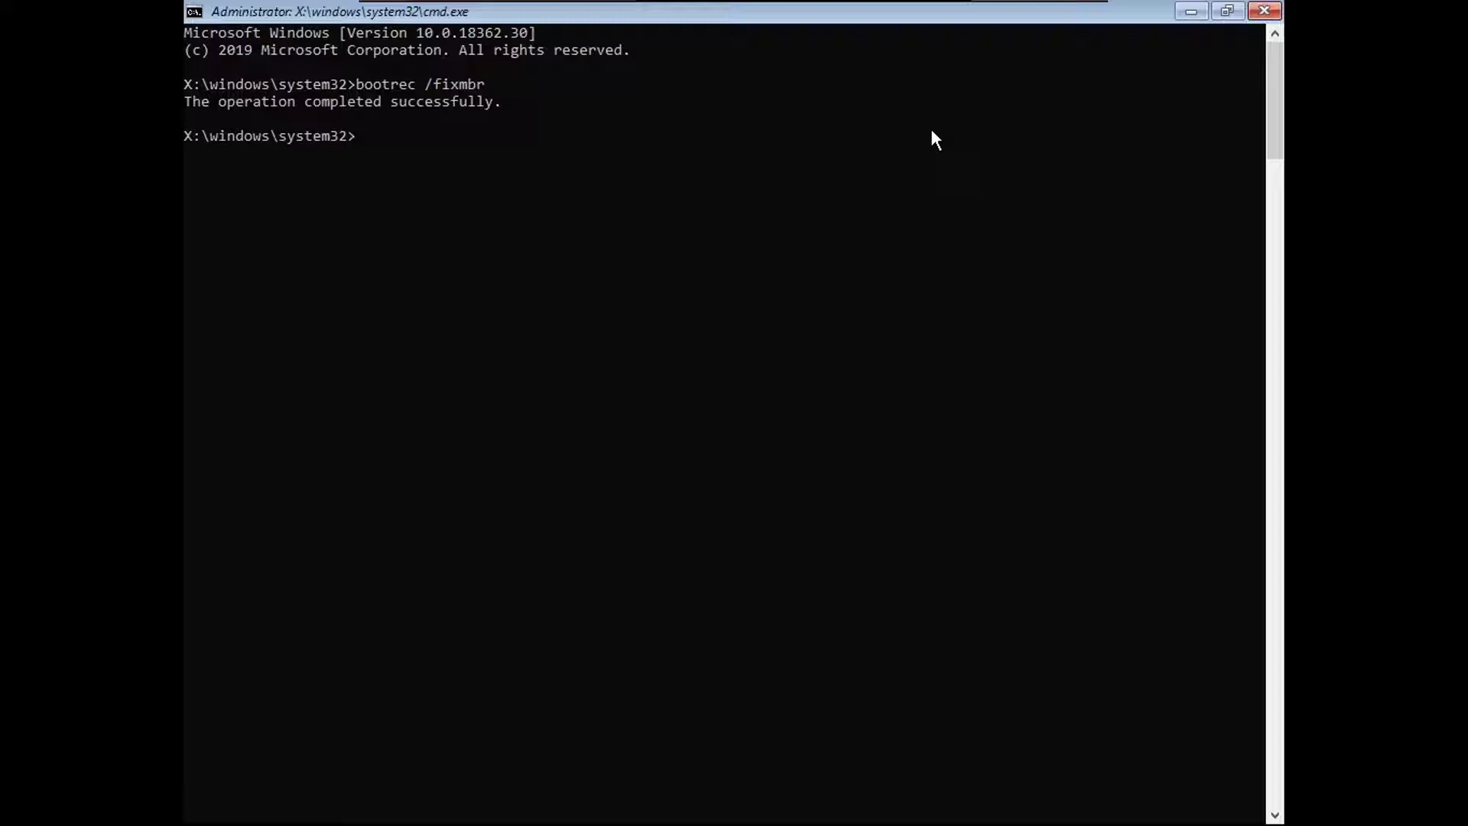
pyautogui.write('bootrec /fixboot')
# Run bootrec /fixboot, bootrec /scanos and bootrec /rebuildbcd one after another.
pyautogui.press('Return')
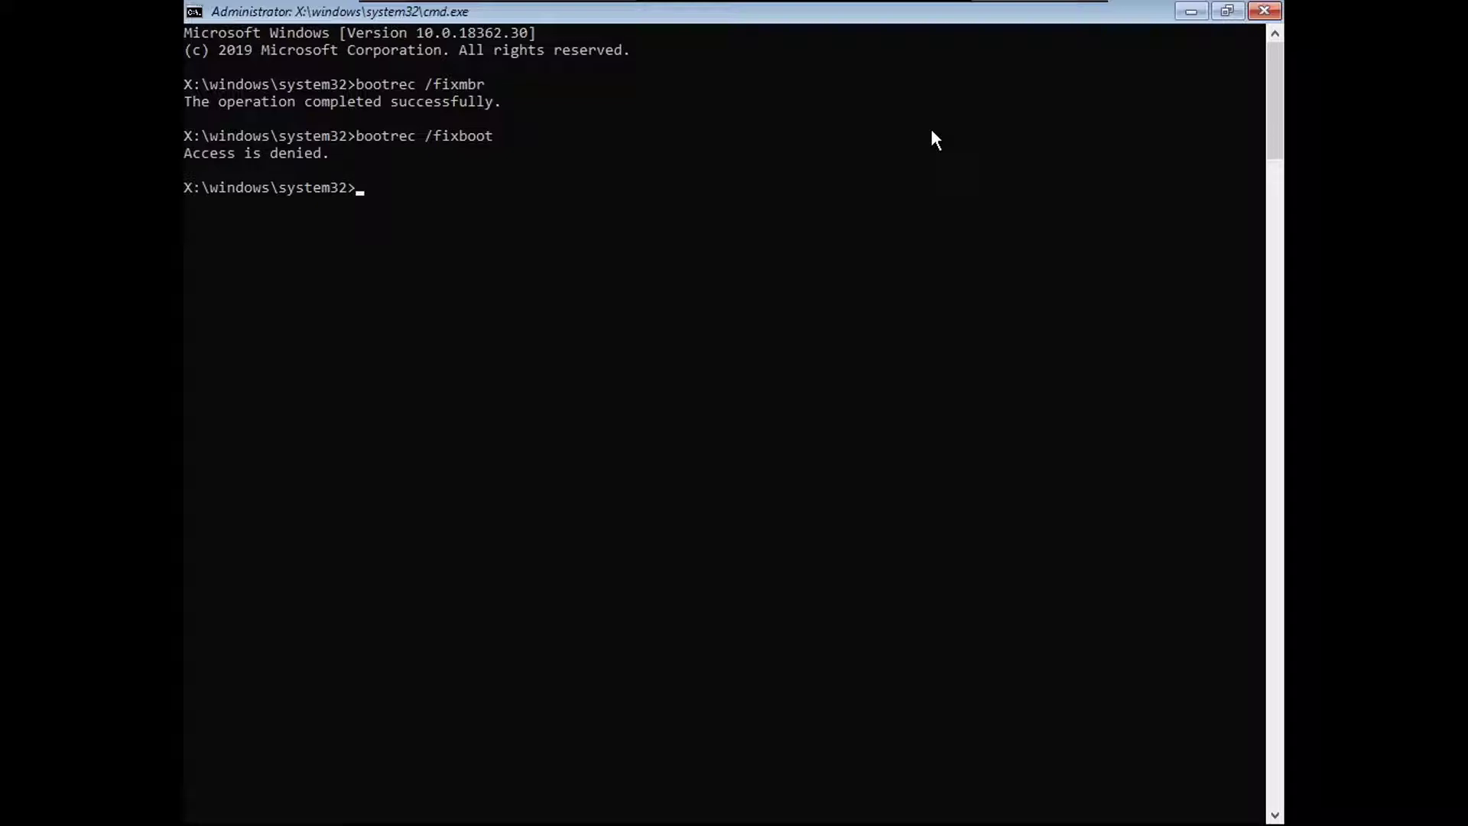
pyautogui.write('bootrec /scanos')
pyautogui.press('Return')
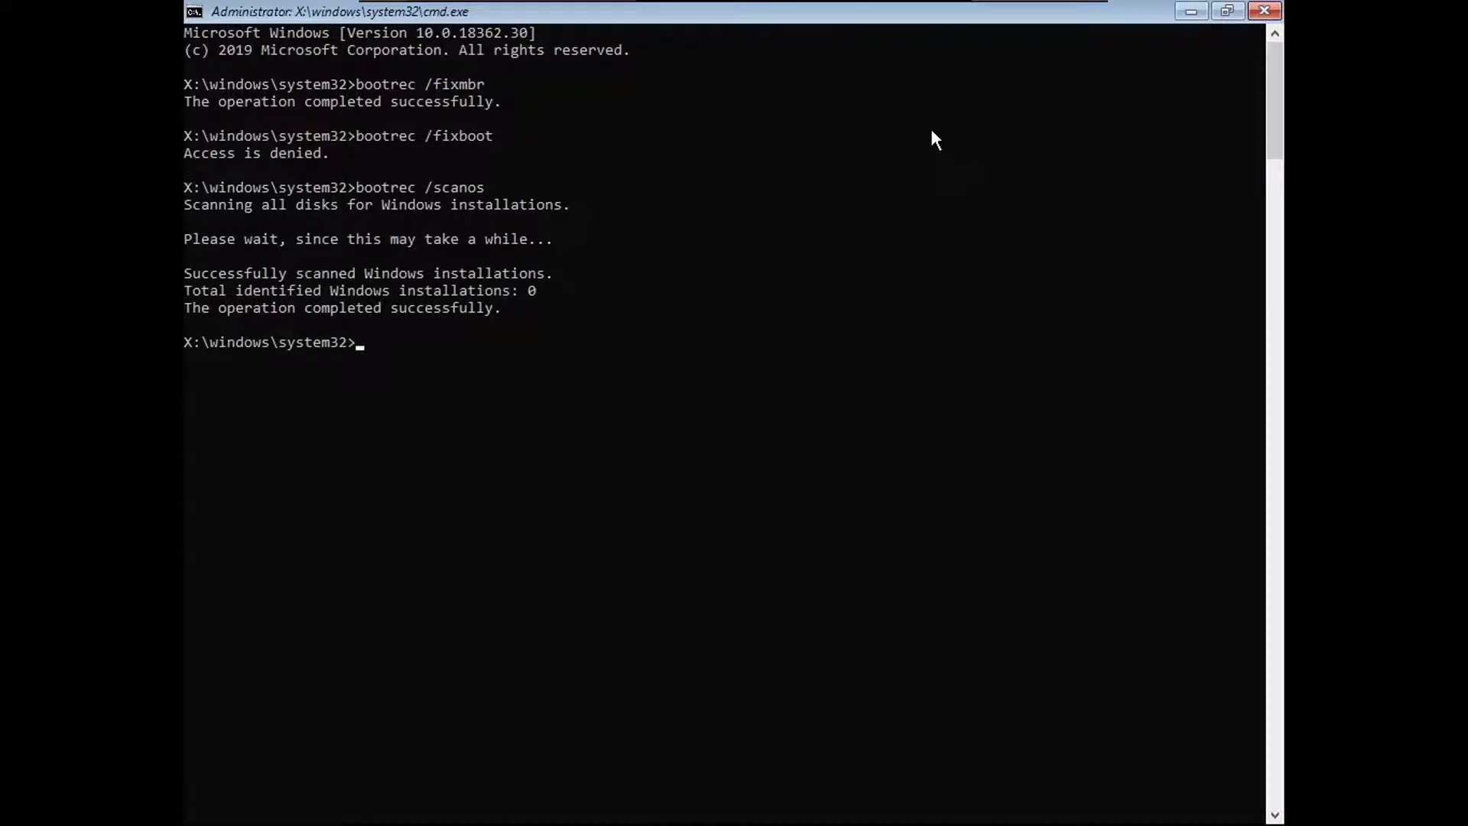
pyautogui.write('bootrec /rebuildbcd')
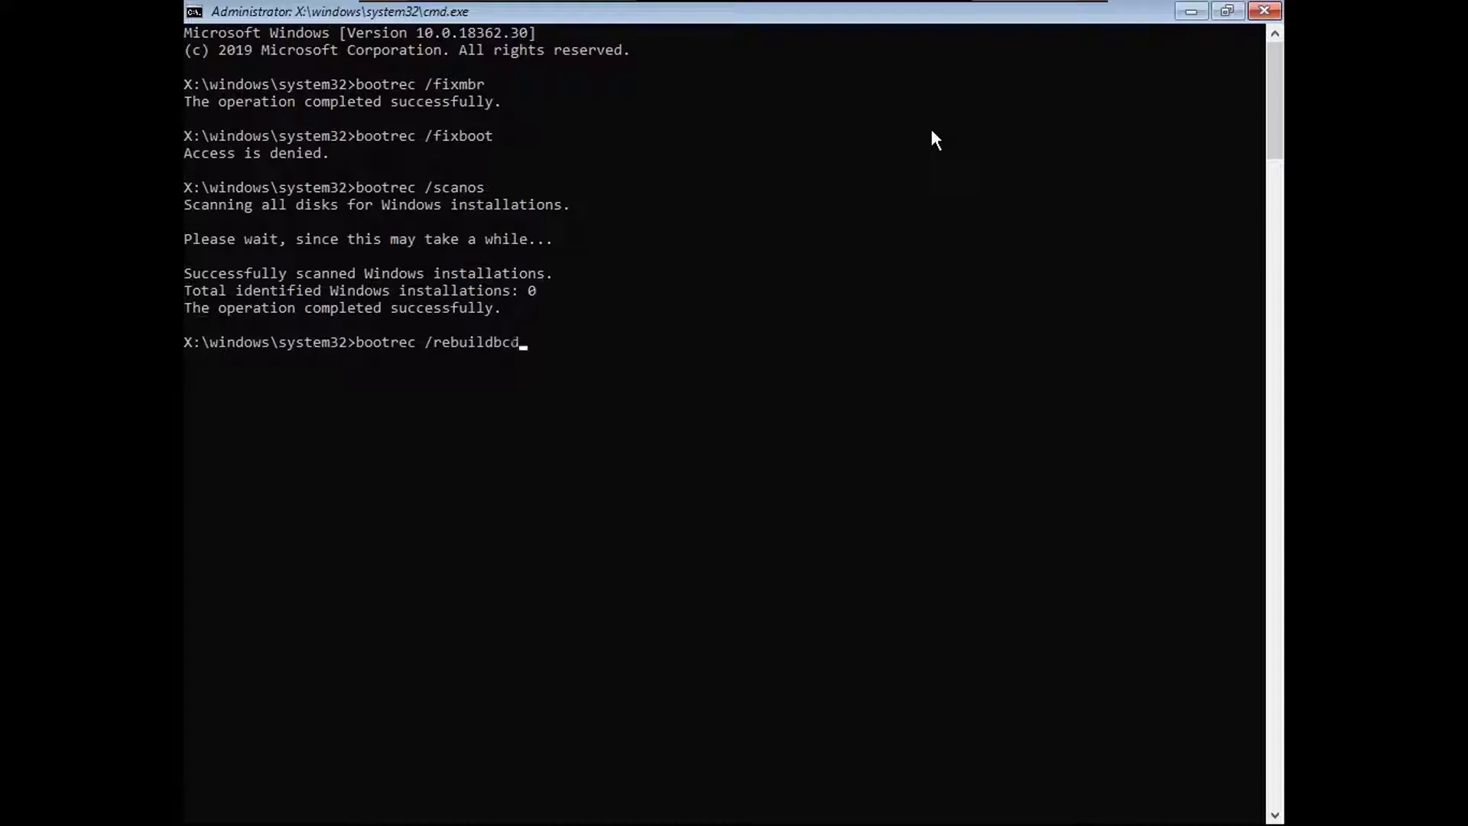
pyautogui.press('Return')
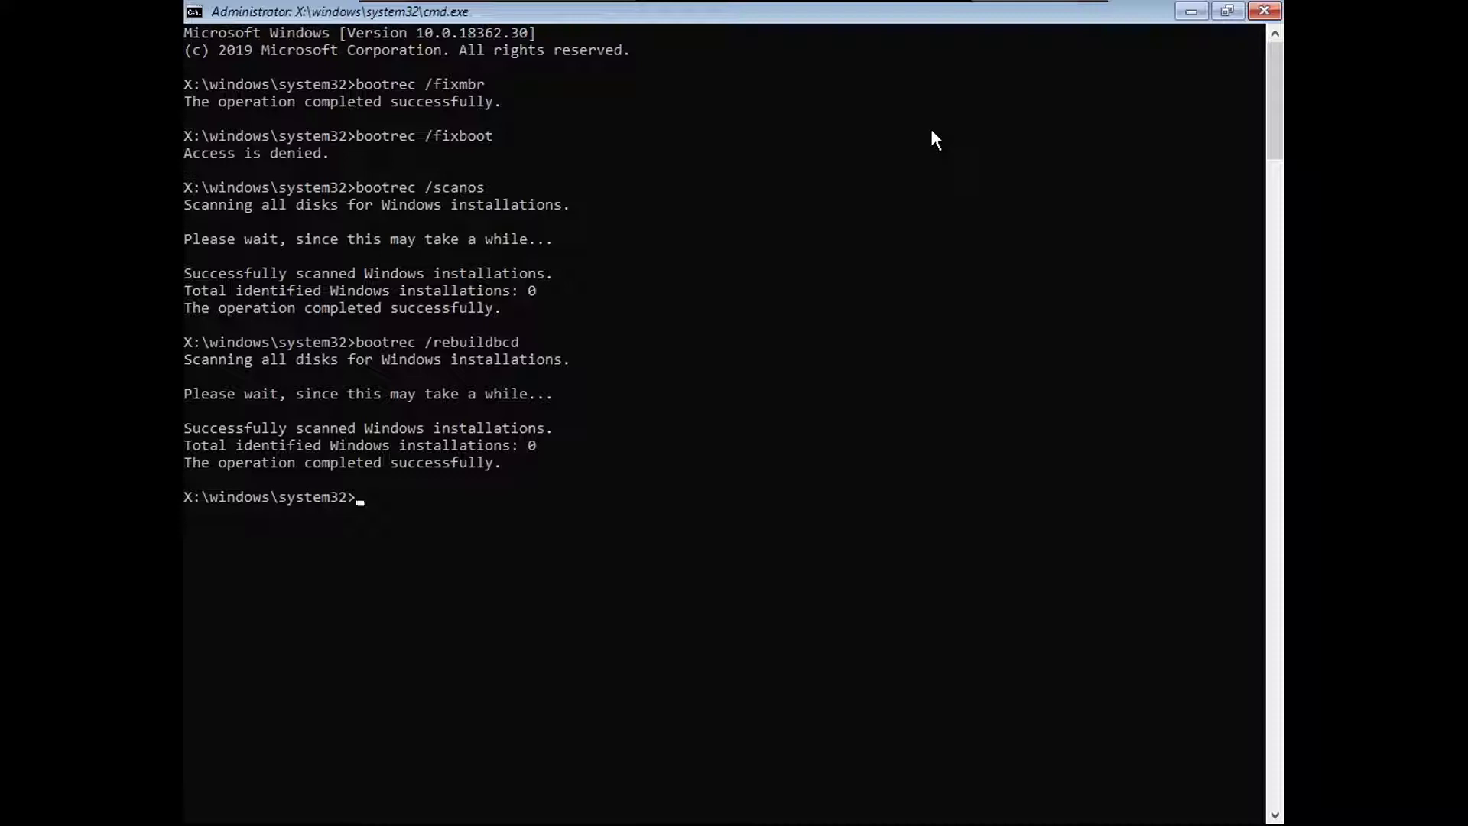
# Exit recovery to the Windows 10 desktop and open Disk Management, approved and maximized.
pyautogui.click(1263, 10)
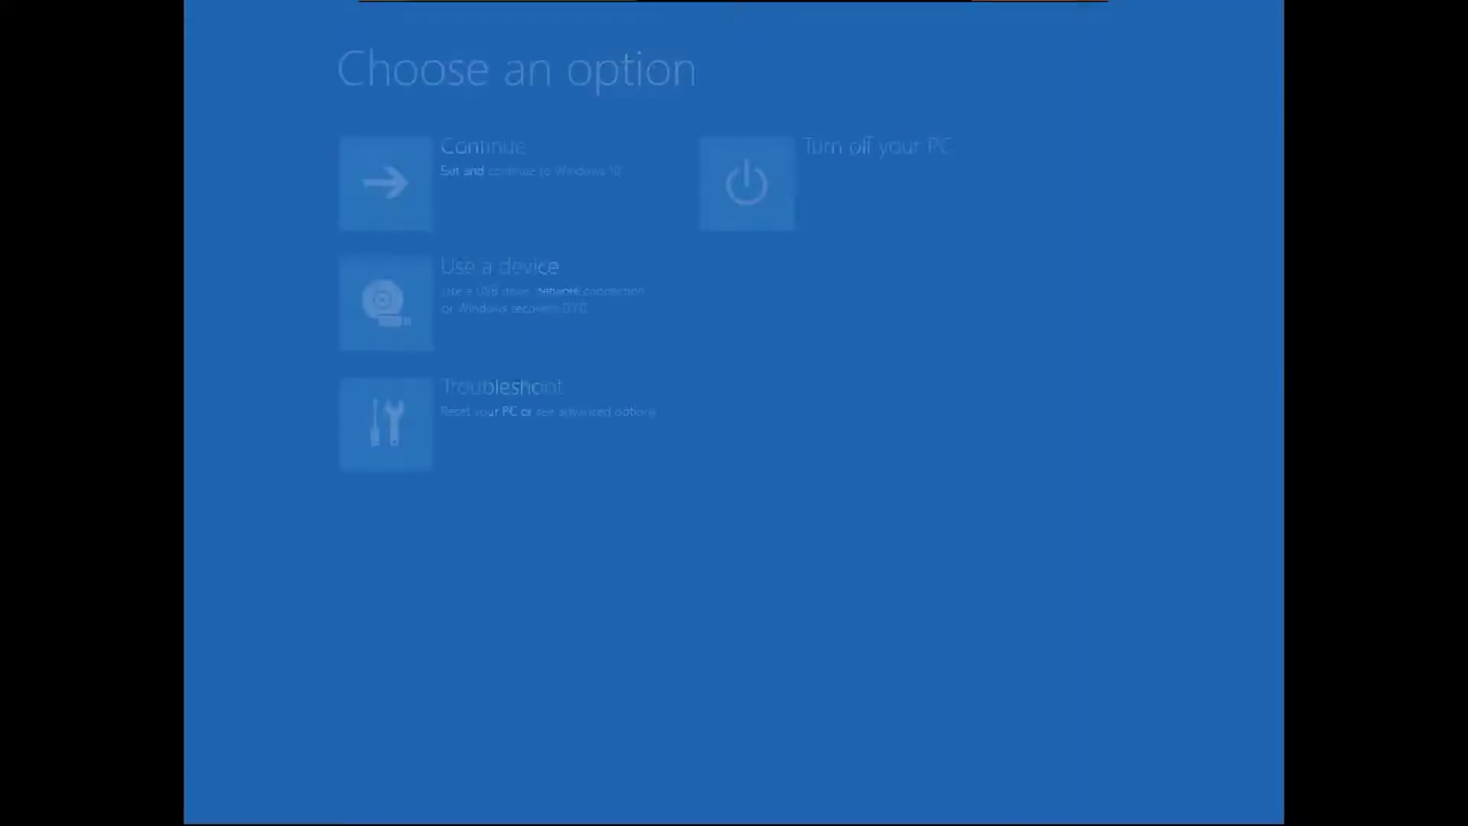
pyautogui.click(623, 194)
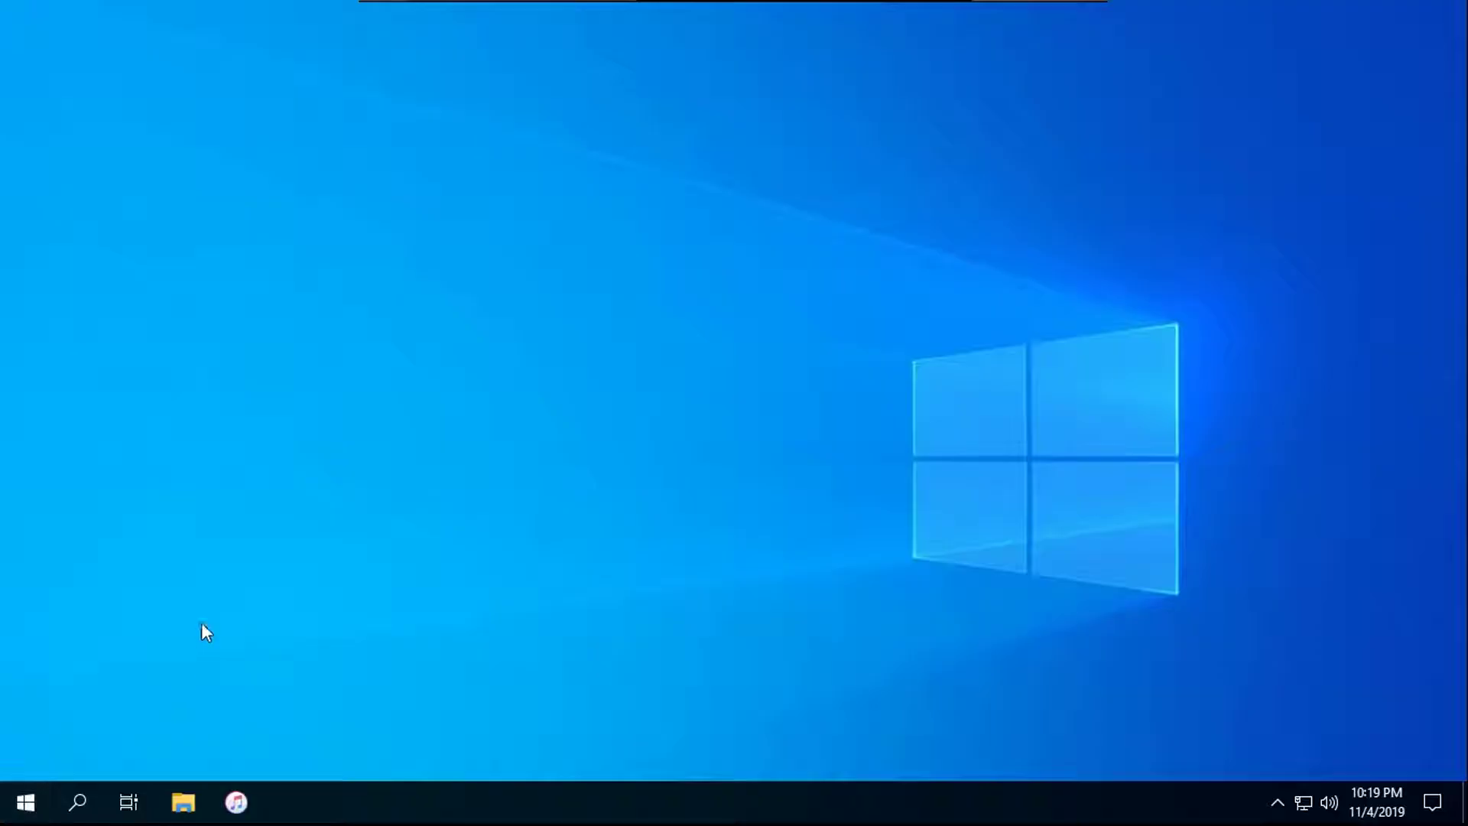
pyautogui.rightClick(23, 803)
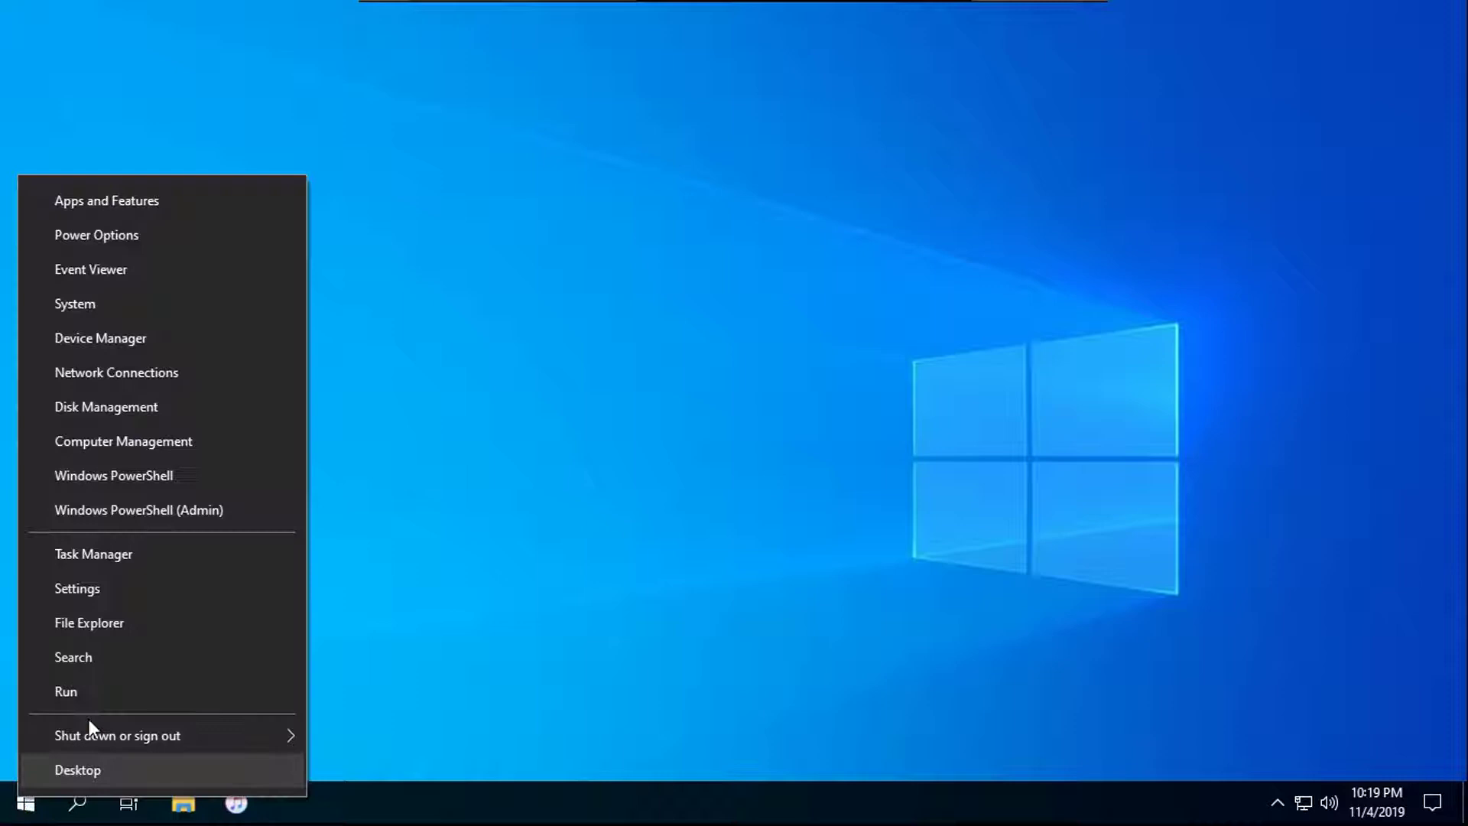
pyautogui.click(157, 412)
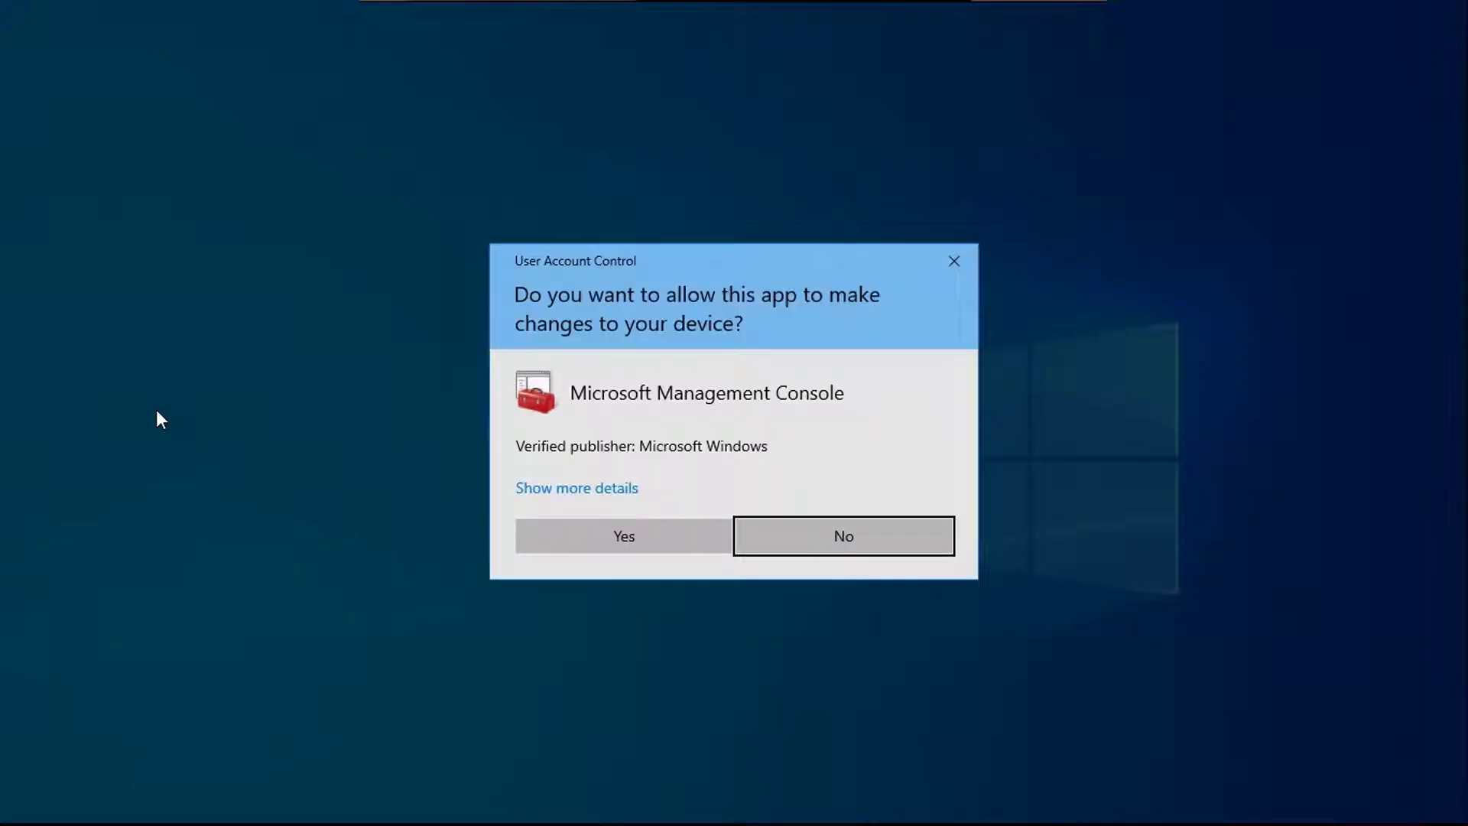
pyautogui.click(581, 535)
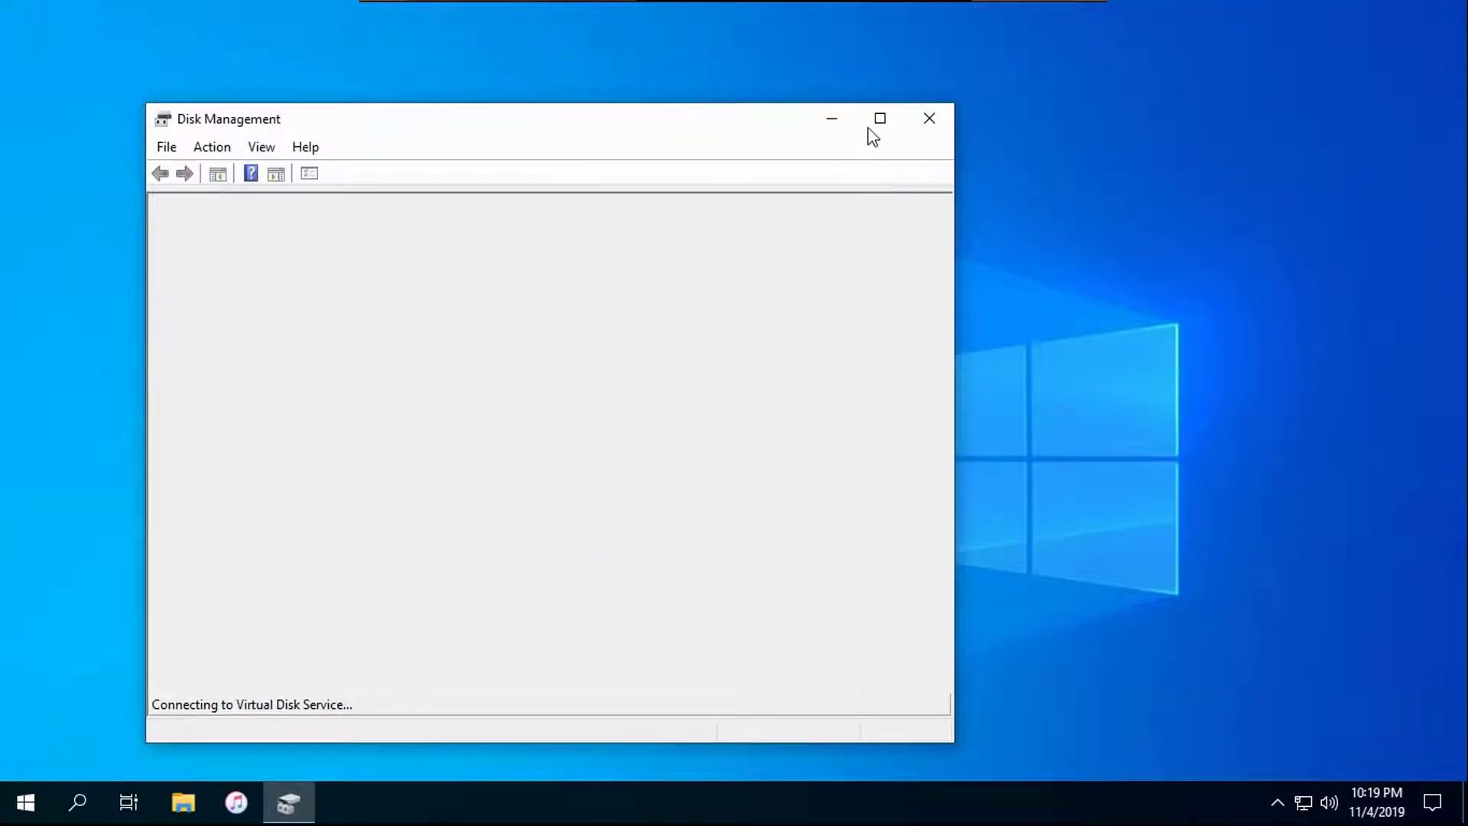
pyautogui.click(879, 123)
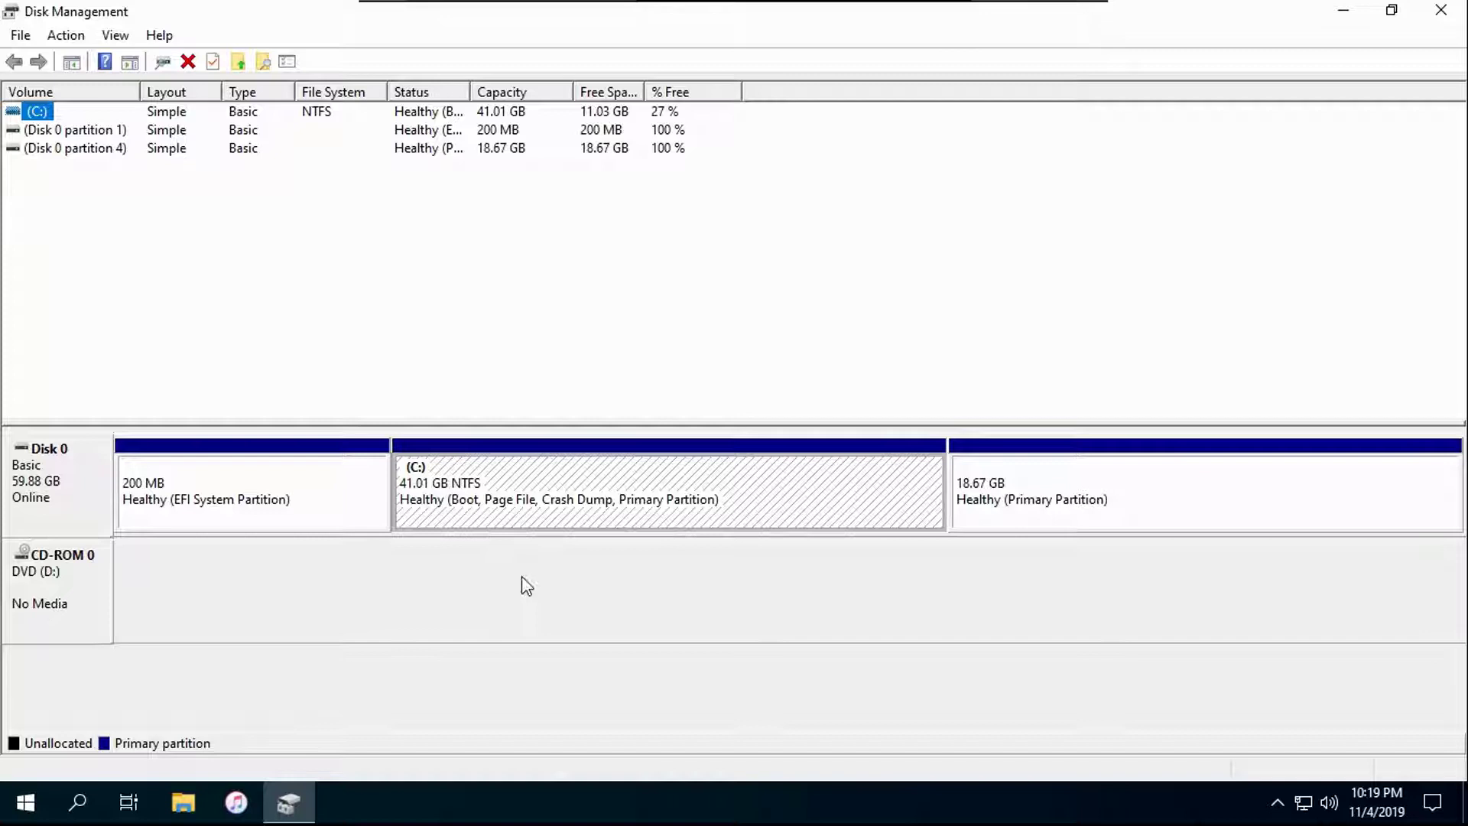
# Delete the 18.67 GB Ubuntu partition on Disk 0, leaving it unallocated.
pyautogui.click(1044, 493)
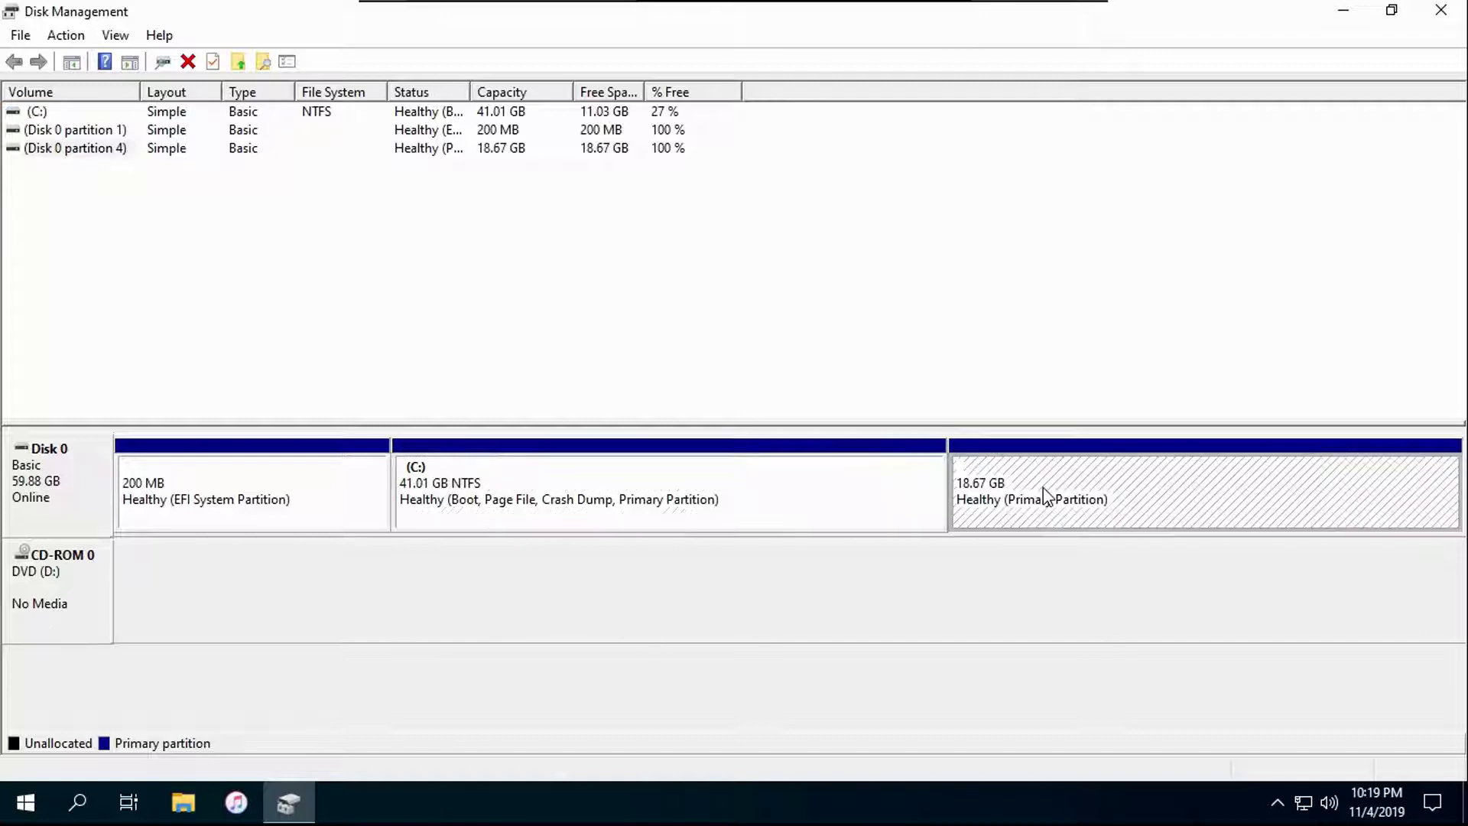
pyautogui.rightClick(1044, 491)
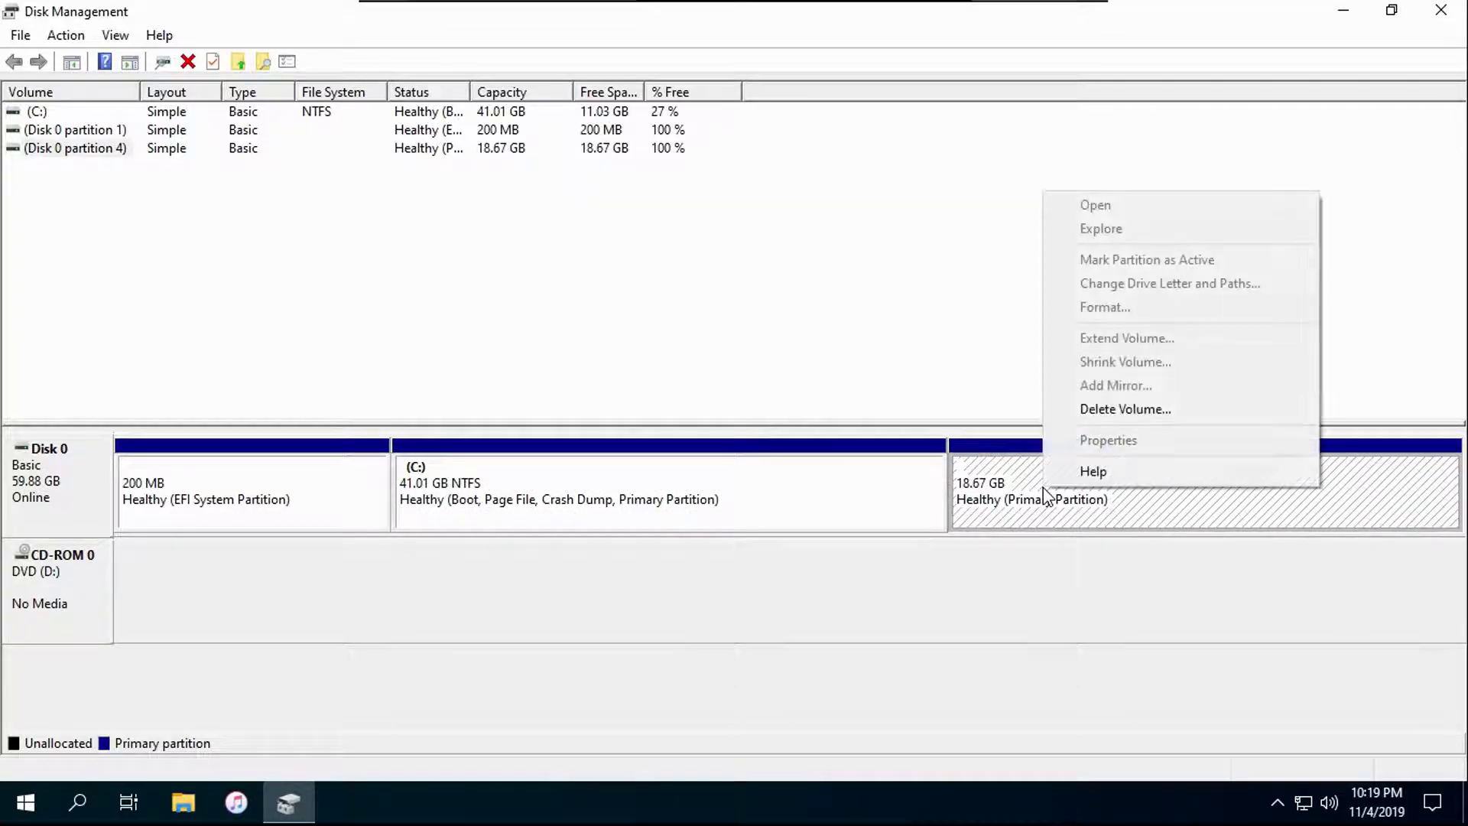
pyautogui.click(1144, 408)
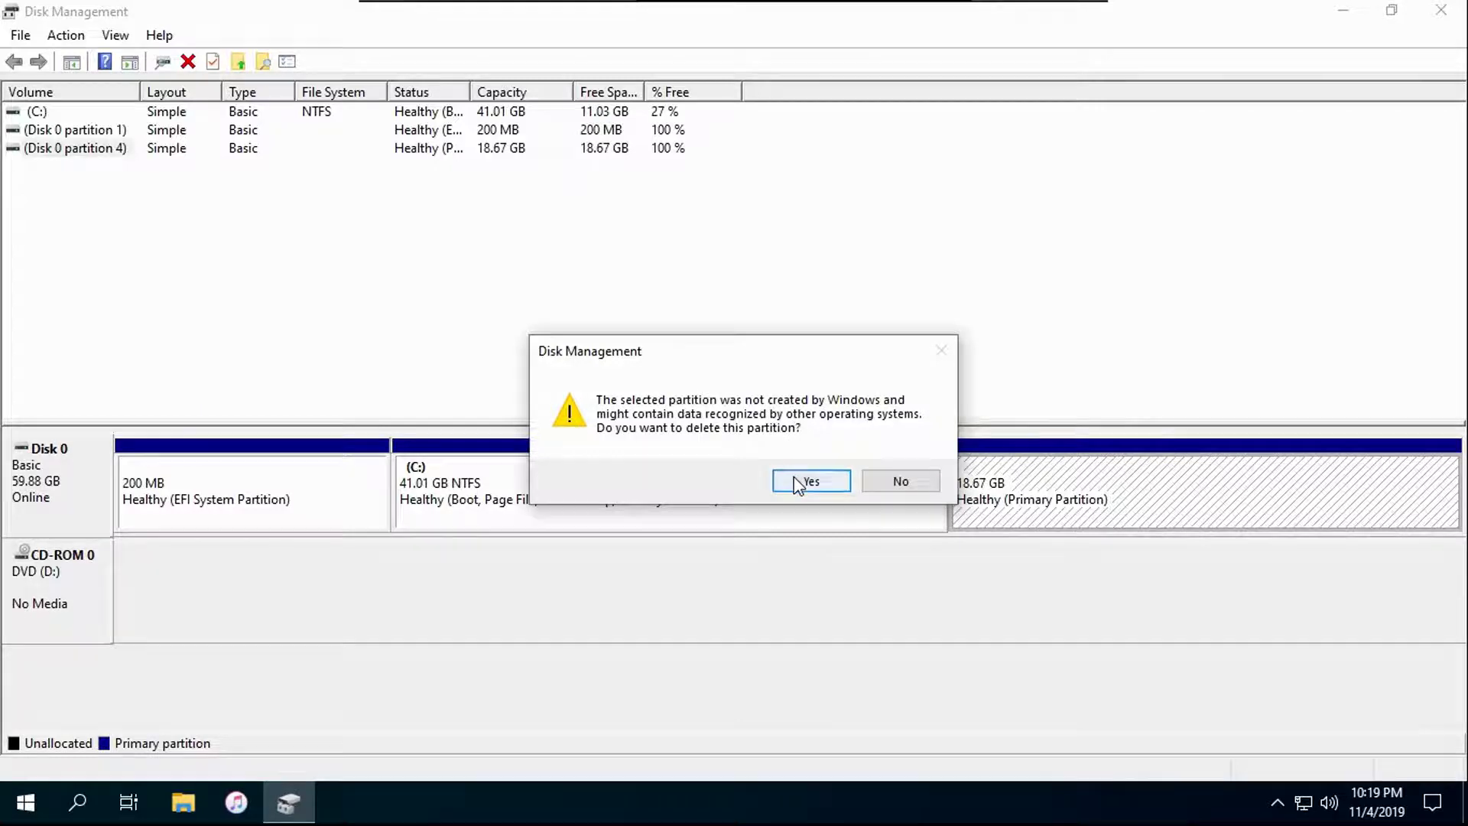
pyautogui.click(788, 480)
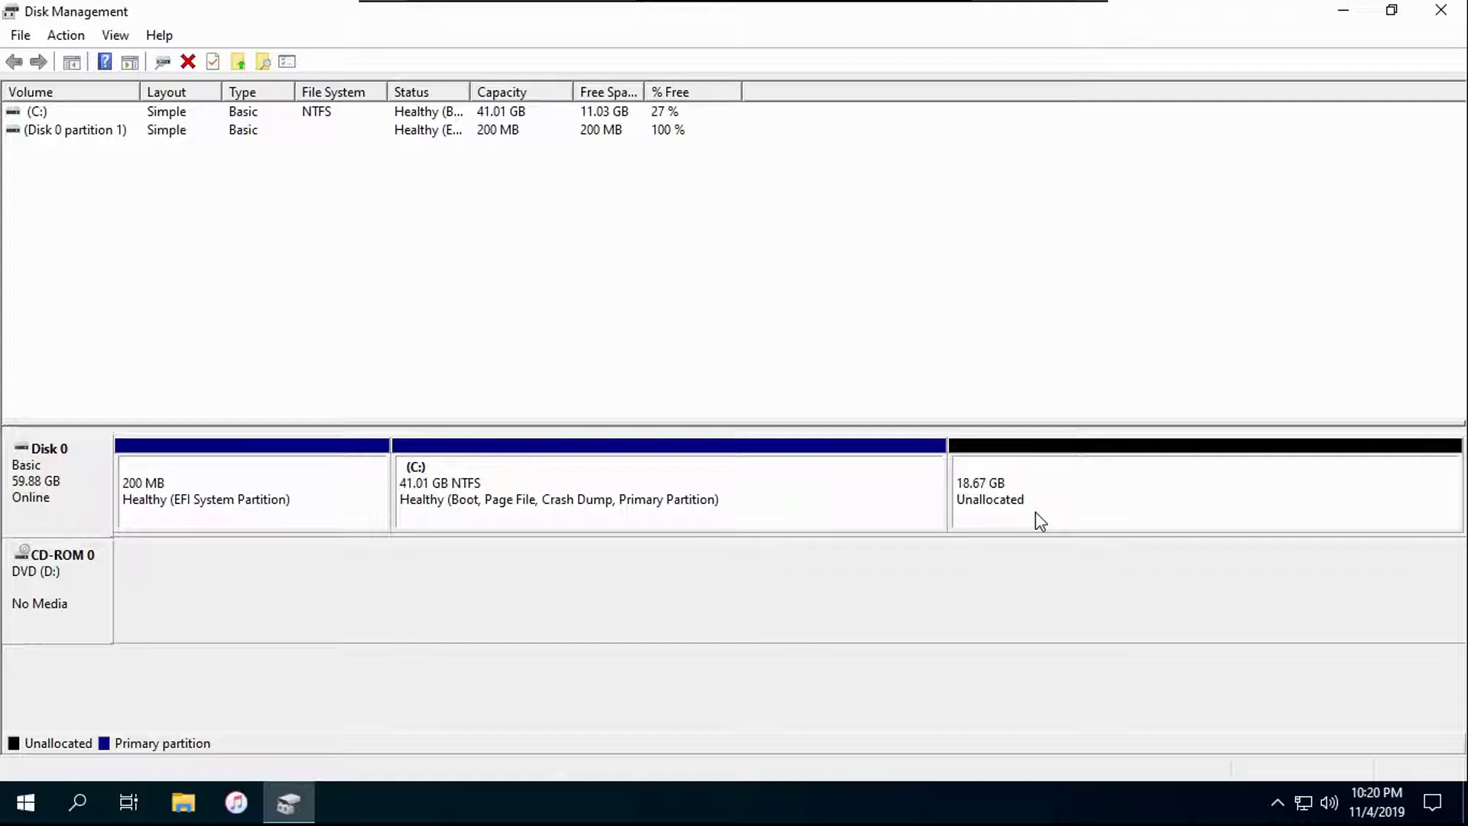
# Extend C: with all 19118 MB of unallocated space so it becomes 59.68 GB.
pyautogui.rightClick(1039, 522)
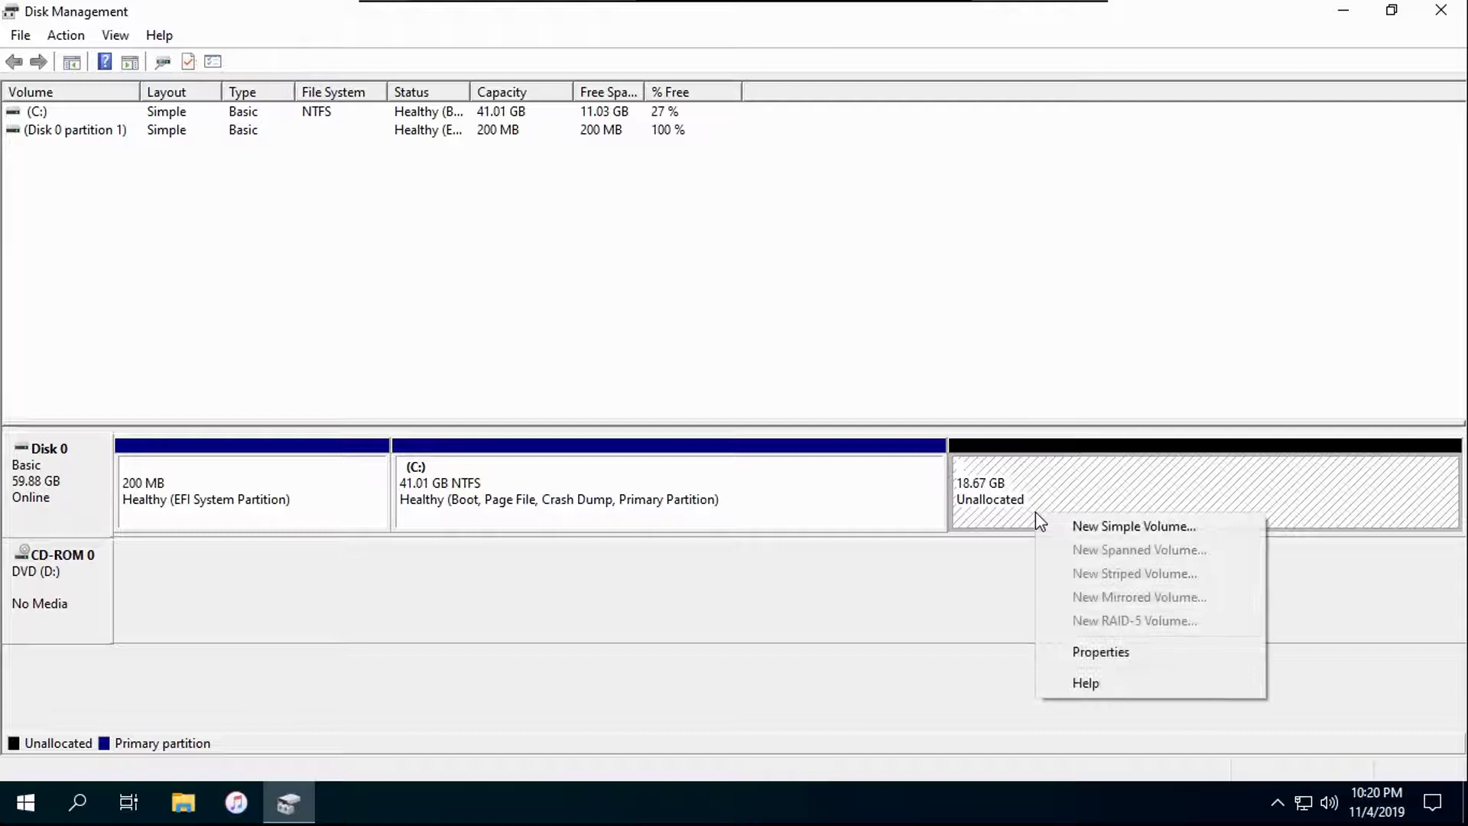
pyautogui.click(914, 613)
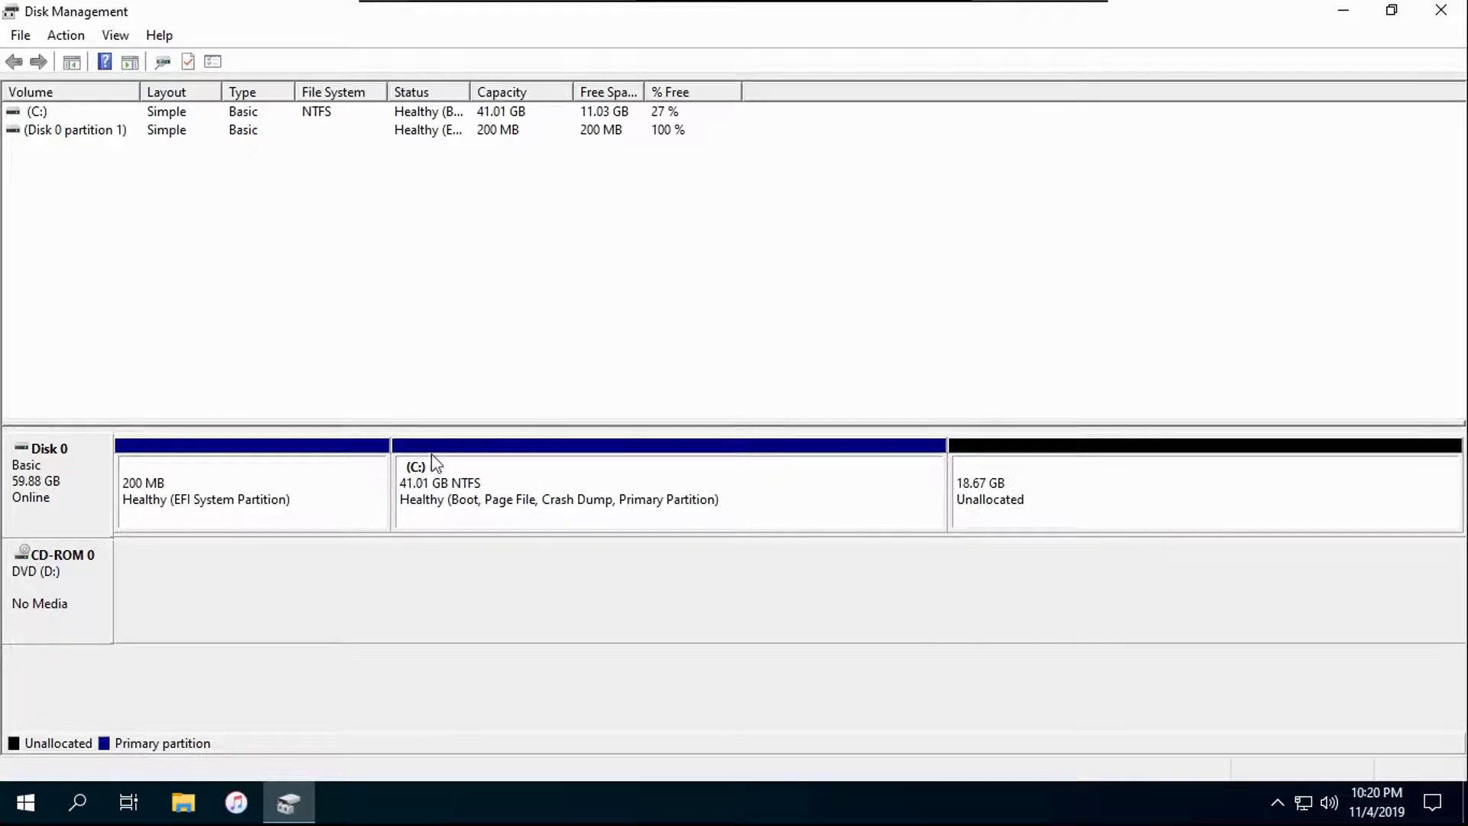
pyautogui.rightClick(545, 505)
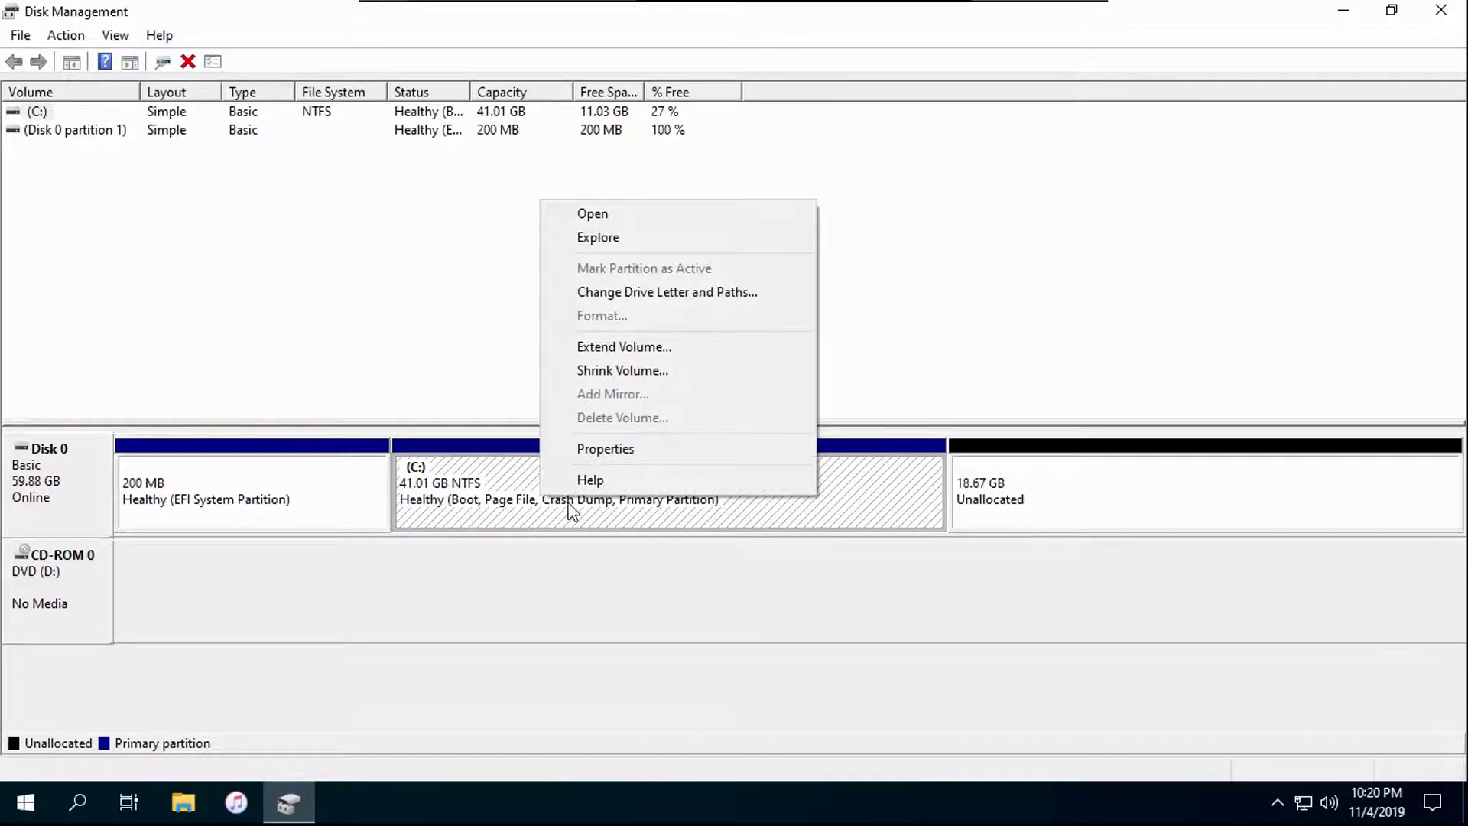
pyautogui.click(621, 347)
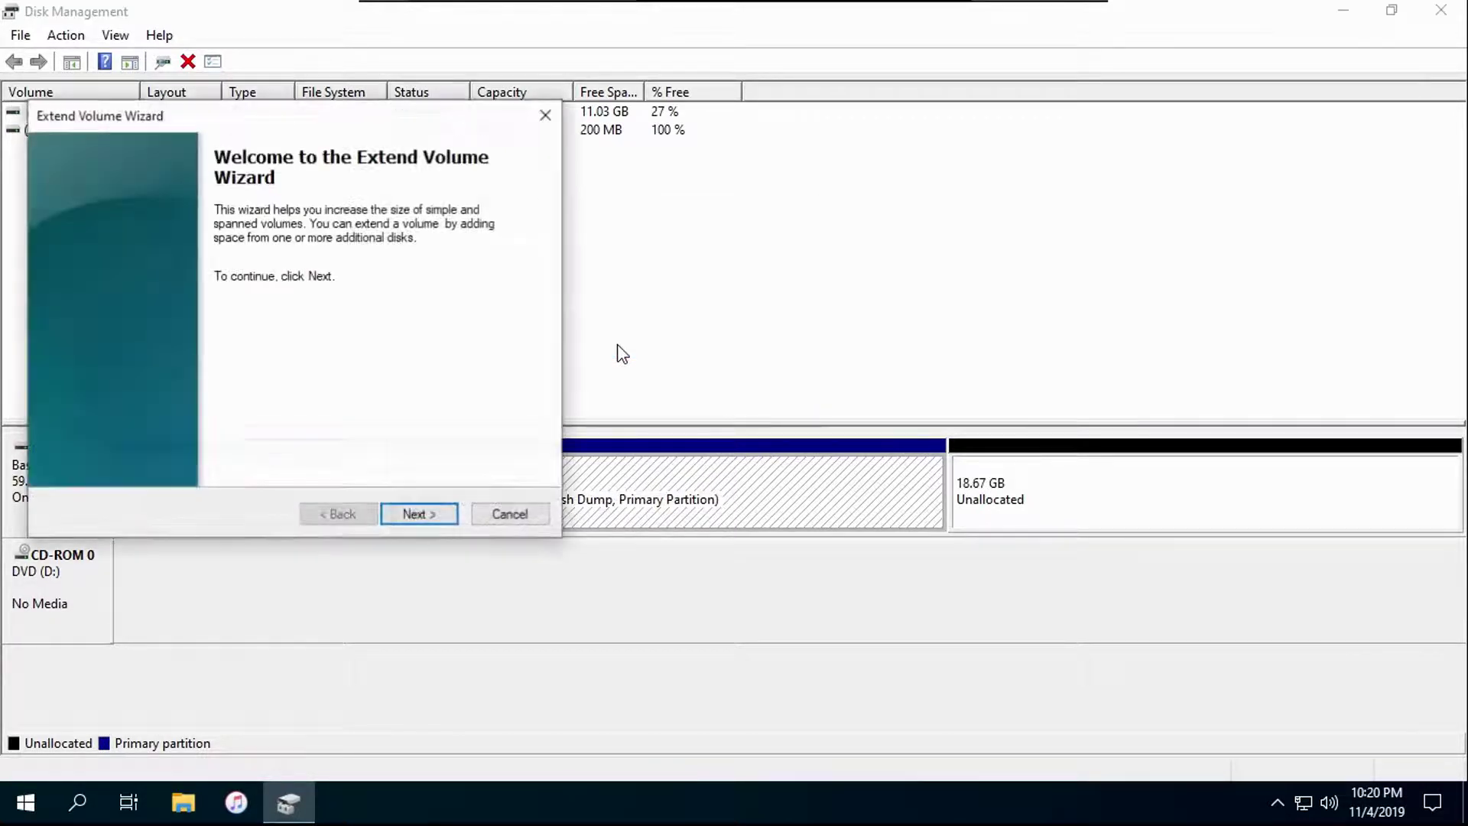
pyautogui.click(417, 501)
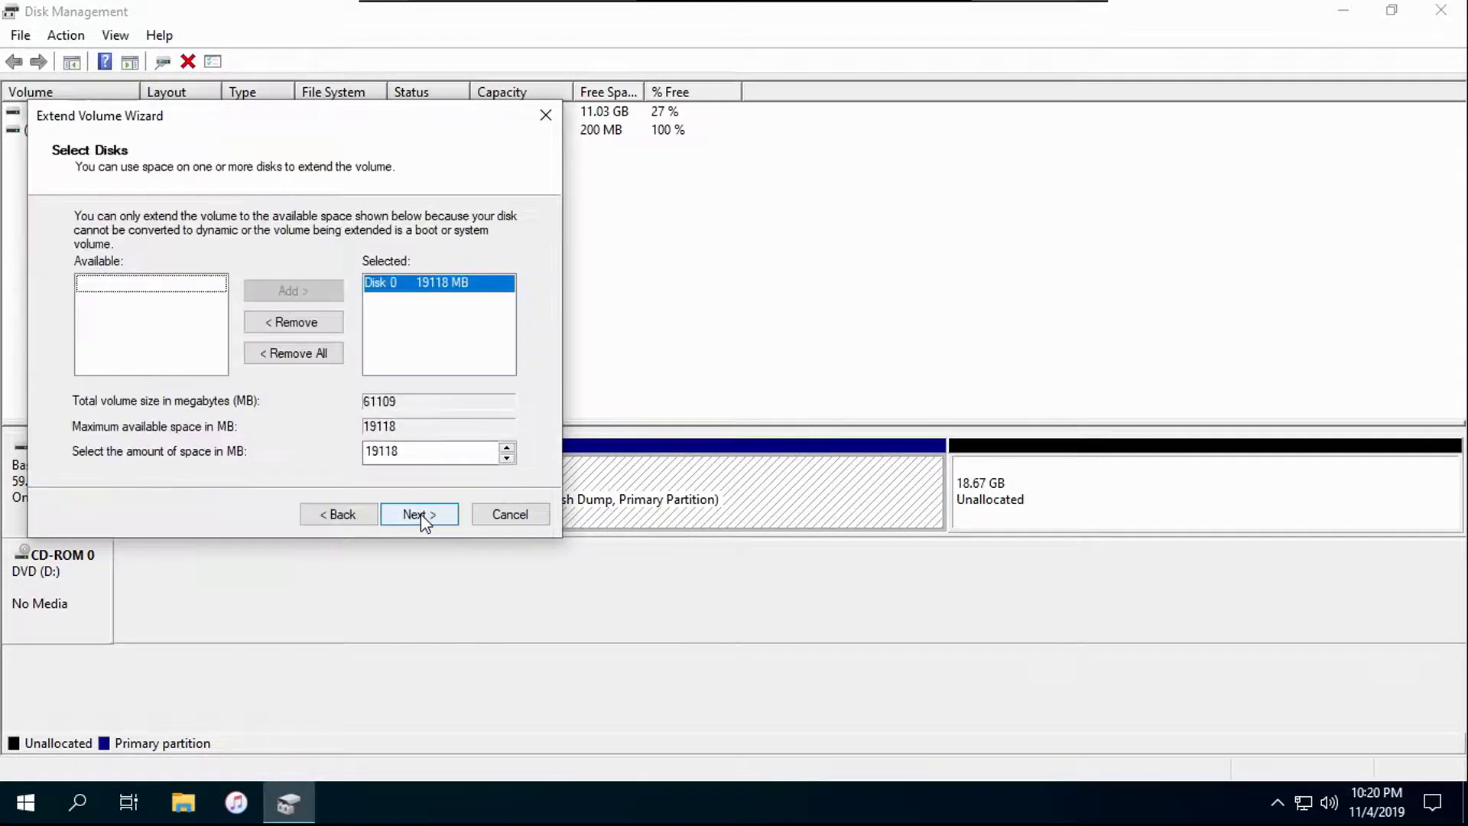
pyautogui.click(420, 514)
pyautogui.click(420, 514)
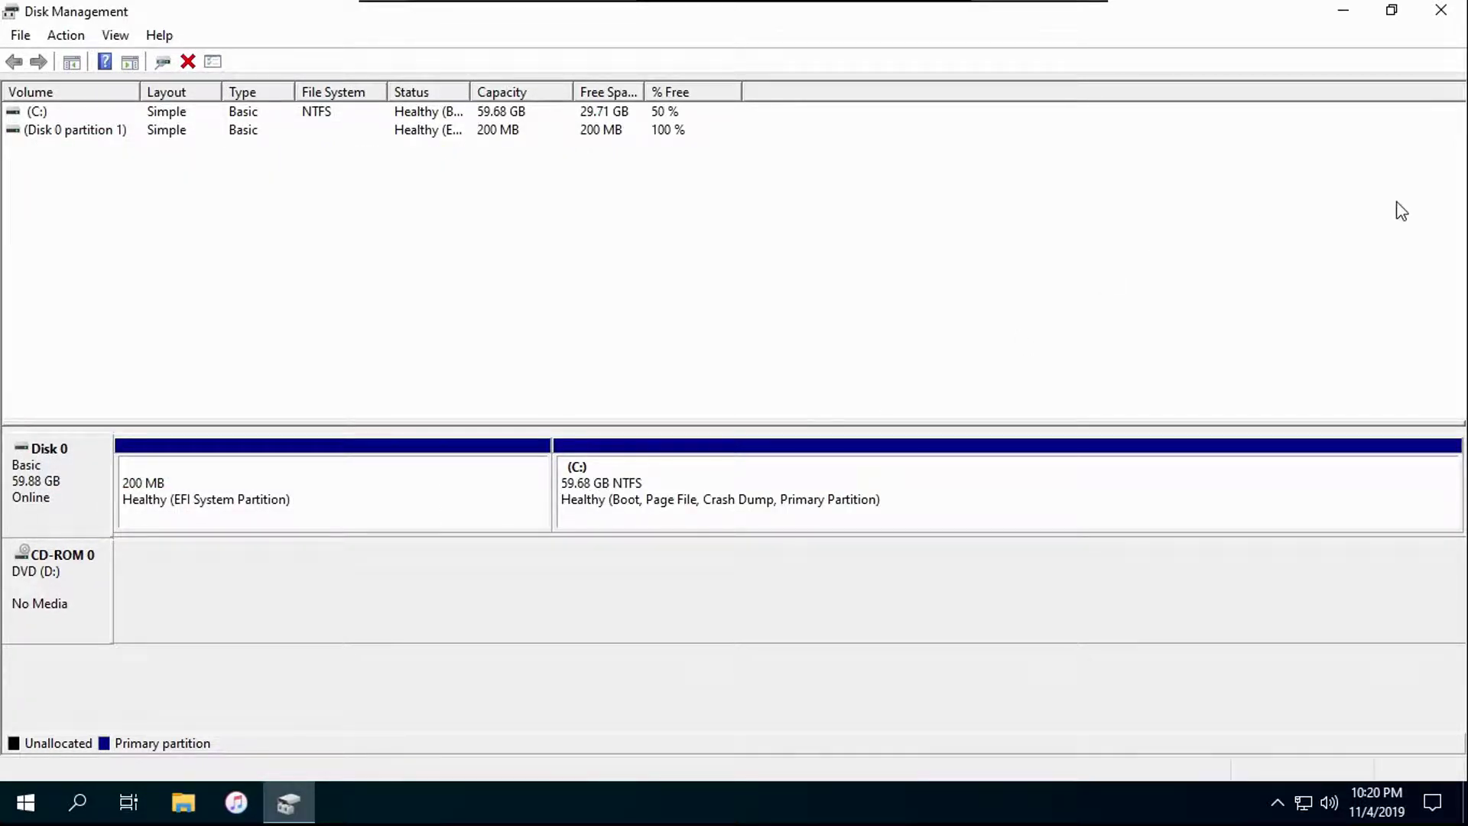
# Close the Disk Management window, returning to the empty desktop.
pyautogui.click(1441, 12)
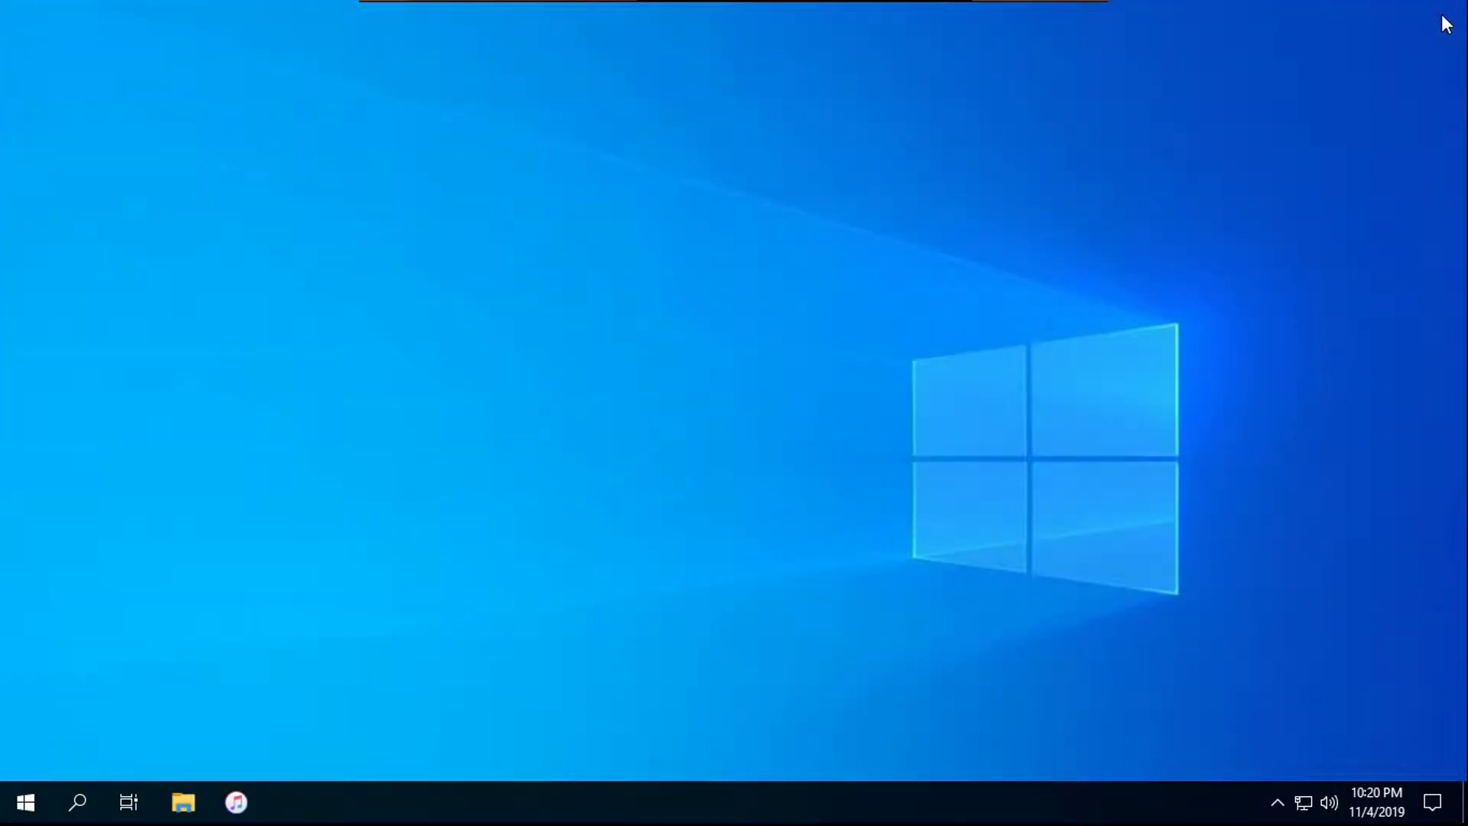